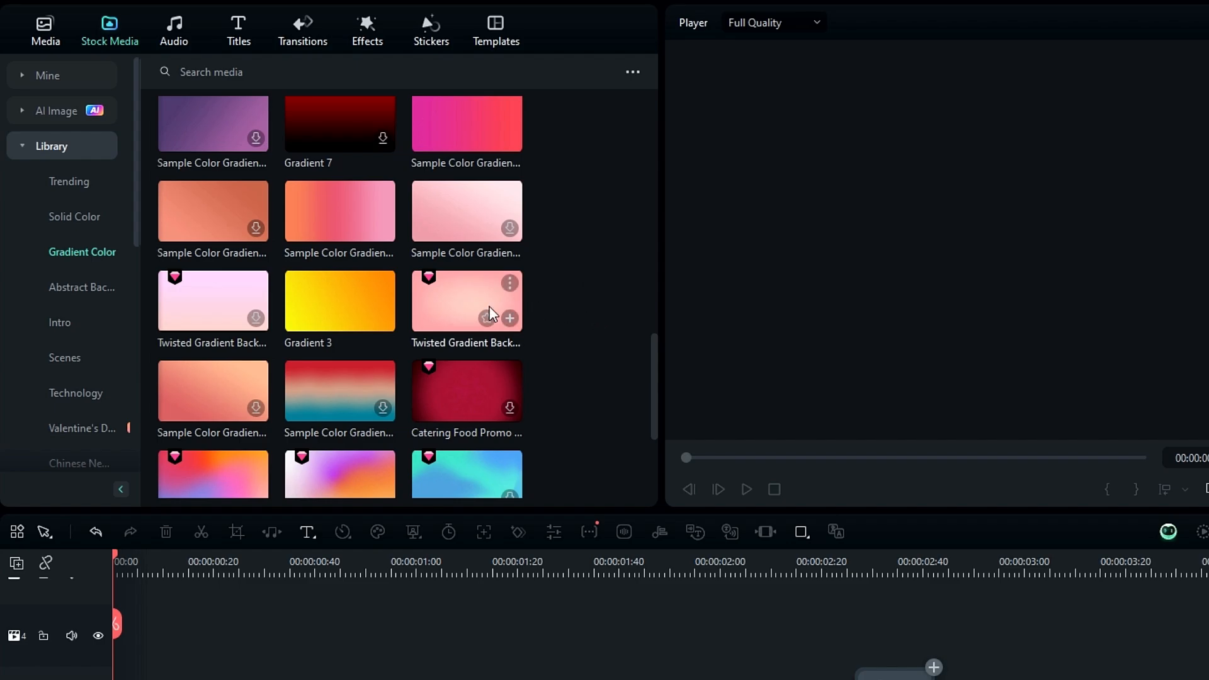
Add the pink Twisted Gradient background to the timeline start and place a Default Title on the track above it.
drag(448, 301, 101, 679)
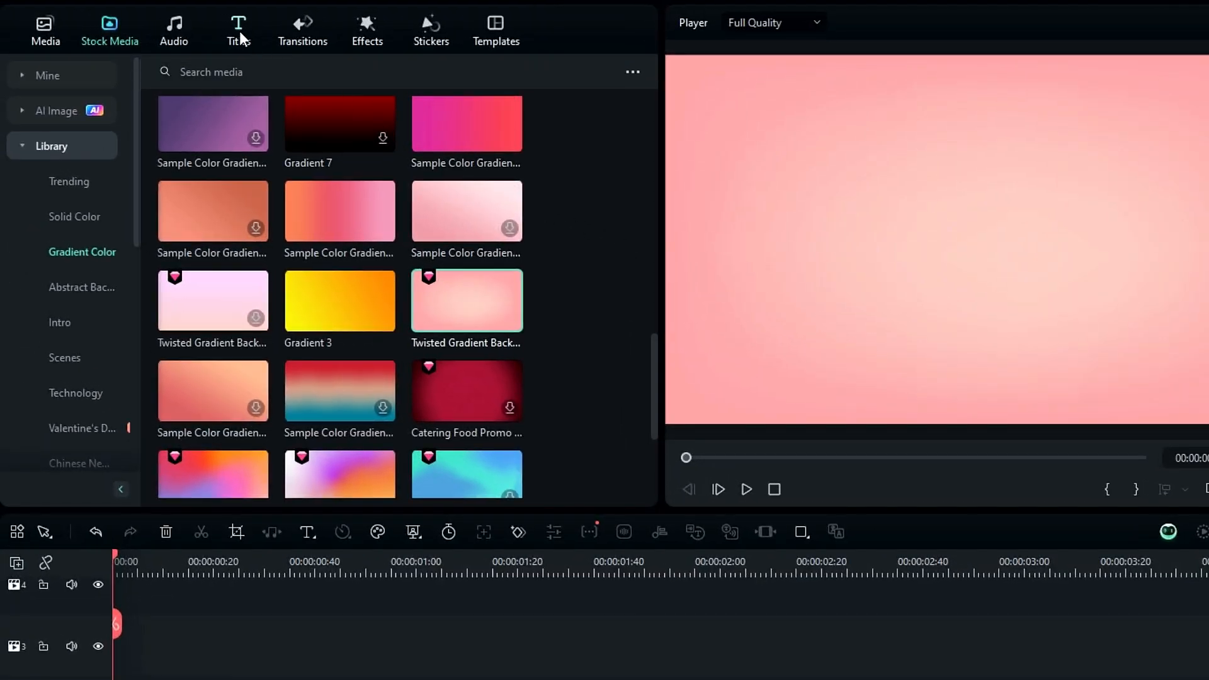
click(132, 23)
mouse_move(449, 382)
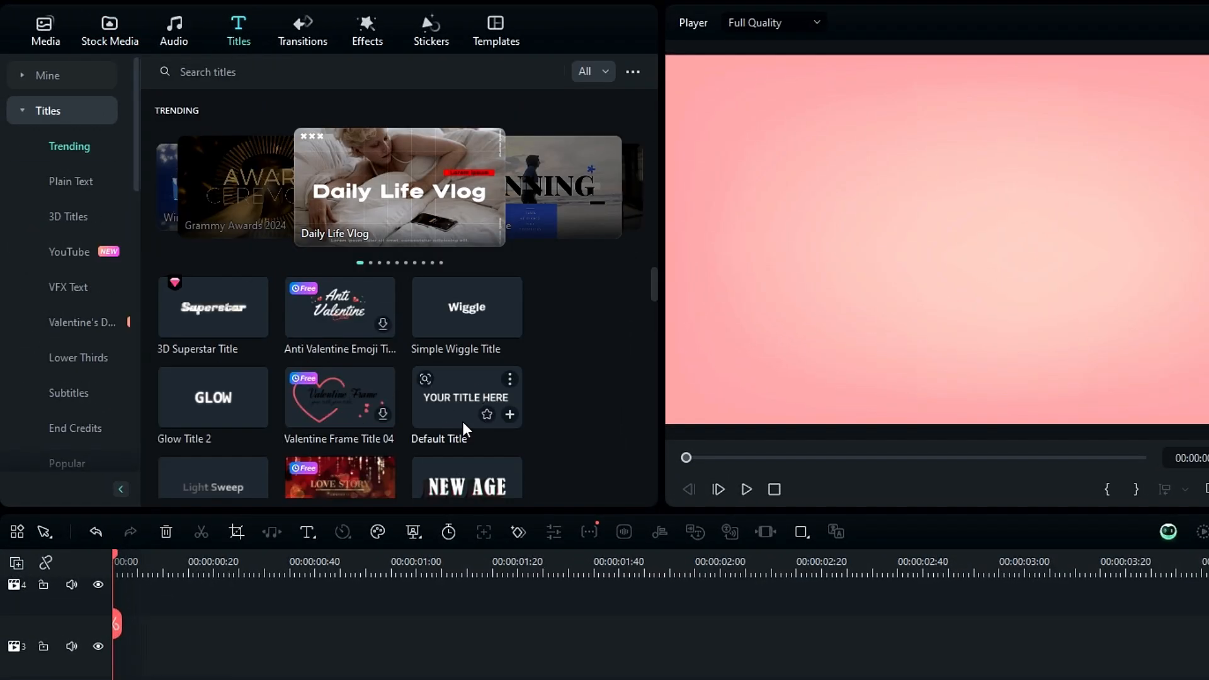
drag(455, 402, 81, 679)
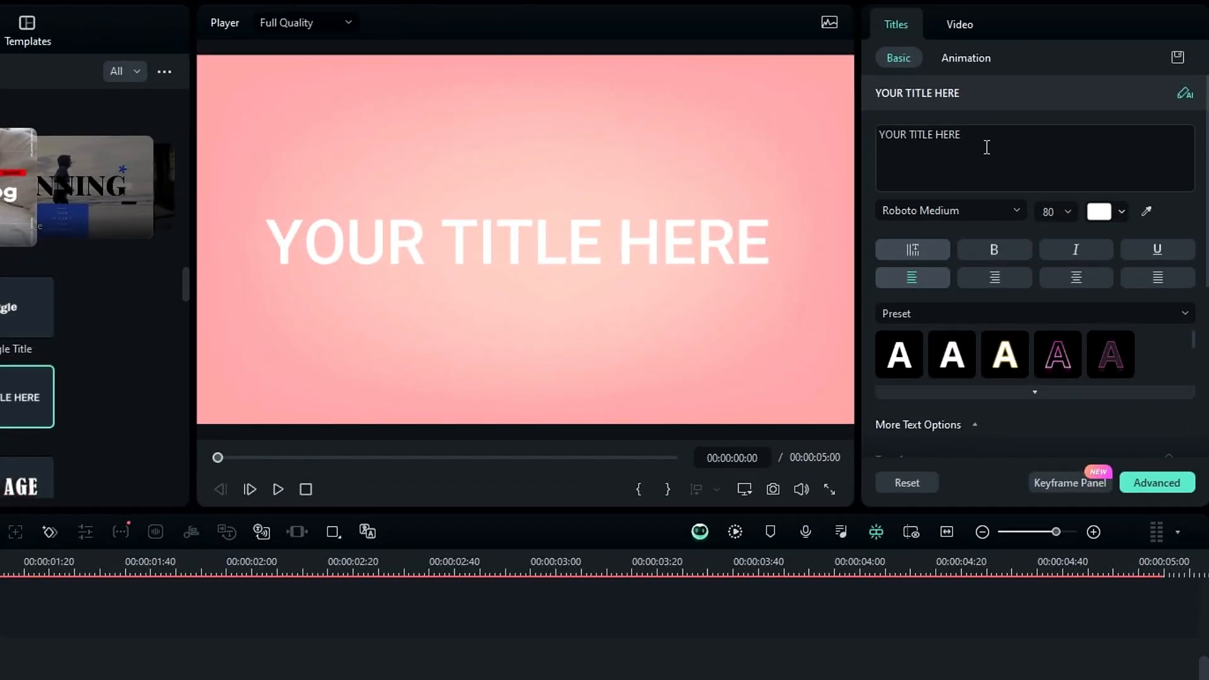
Change the title text to "Candy" and set its font to Cheetah Kick - Personal Use.
drag(1088, 116, 1000, 105)
text(Candy)
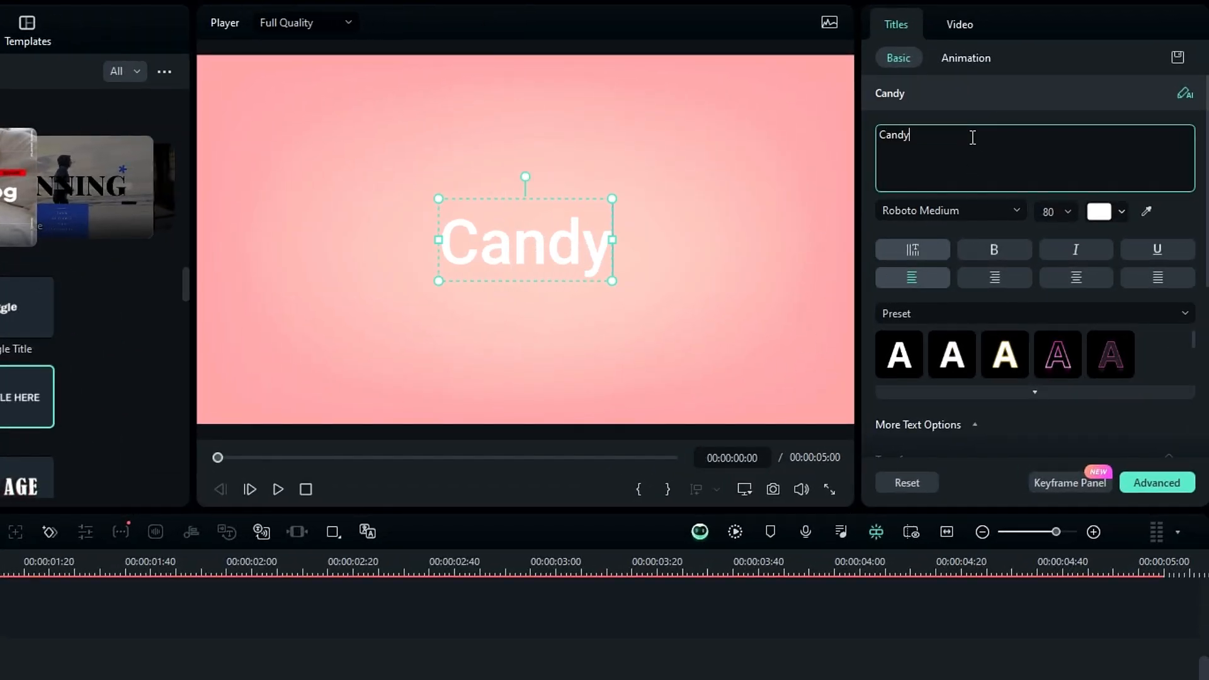
click(965, 212)
text(cheetag)
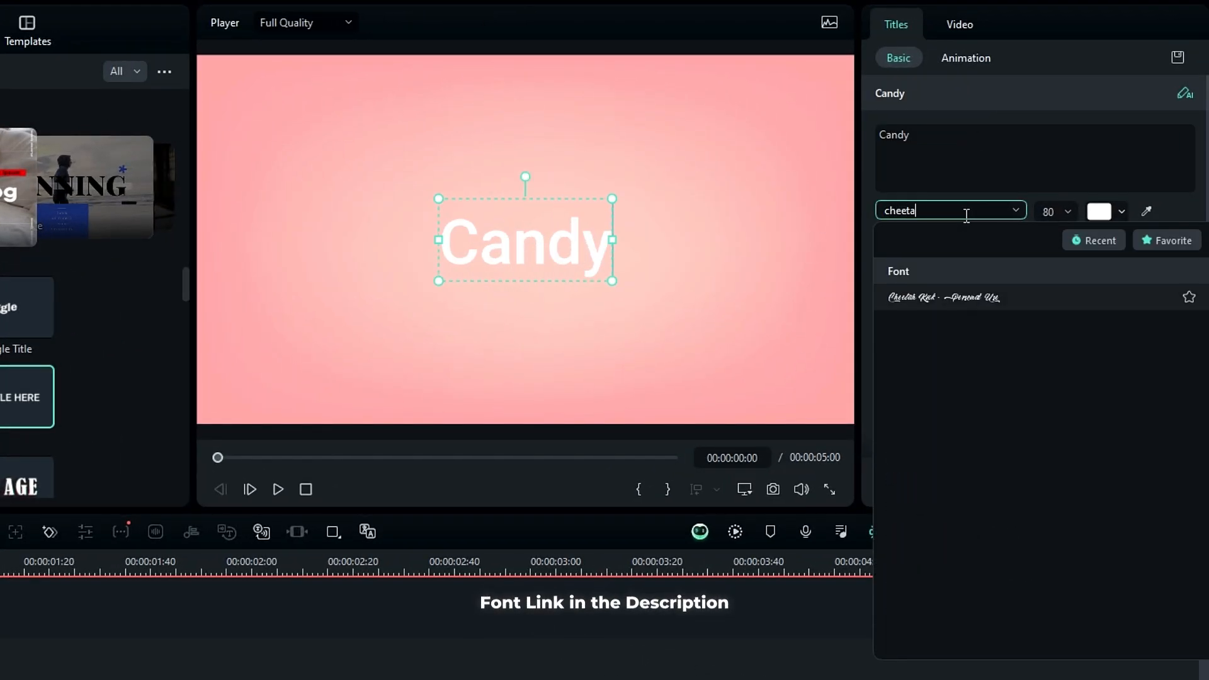
key(BackSpace)
click(939, 297)
Color the Candy title crimson from the recent colors and set its scale to 45.
click(1100, 211)
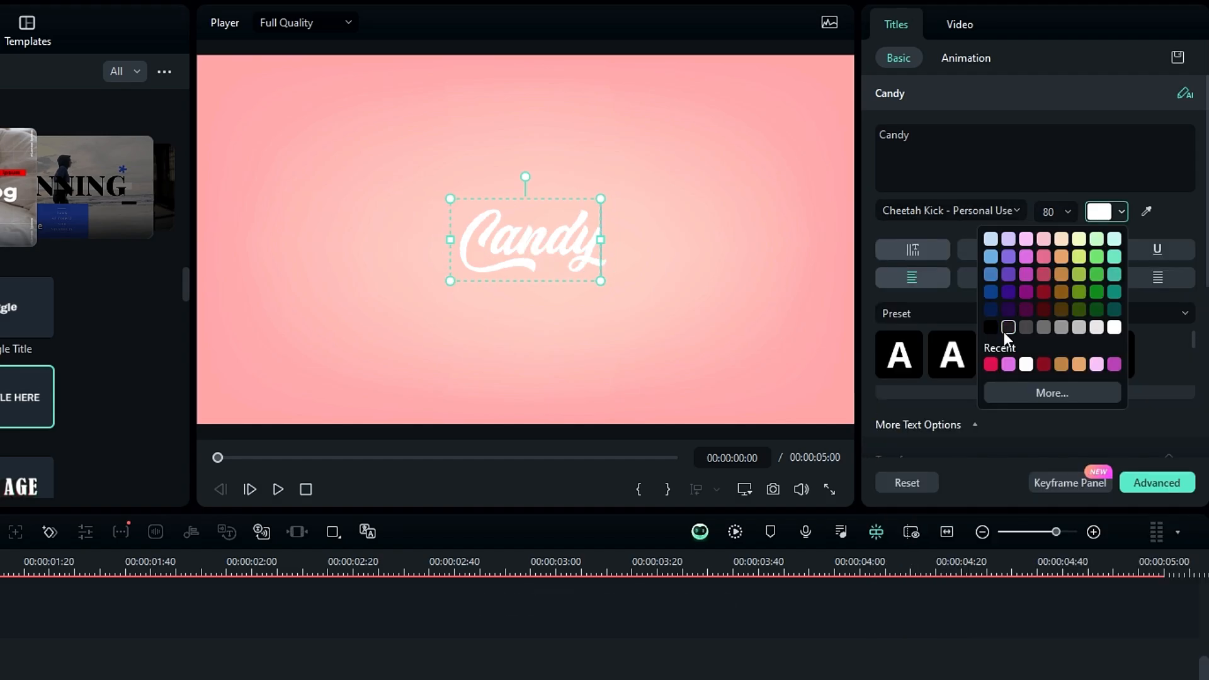
click(1007, 320)
scroll(1172, 328, down, 5)
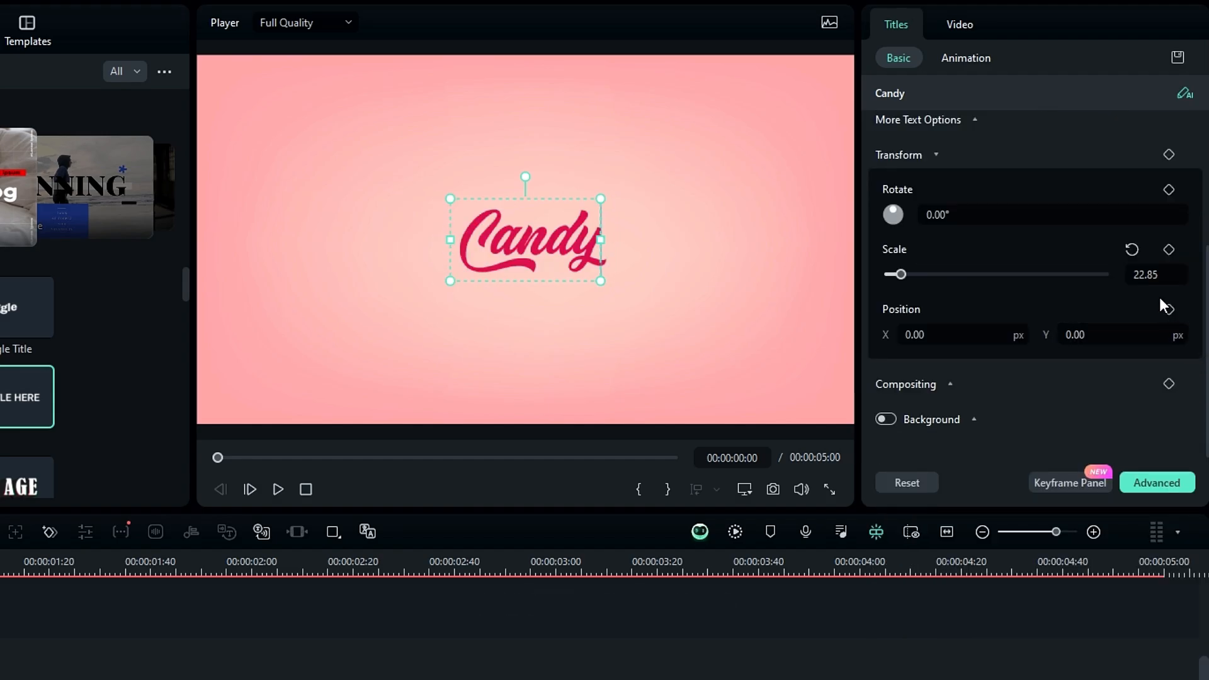
click(1156, 277)
text(45)
key(Return)
With the playhead at 00:00:01:50, give the title the "Jump fro..." In animation with a duration of 1.5 s.
drag(501, 444, 465, 451)
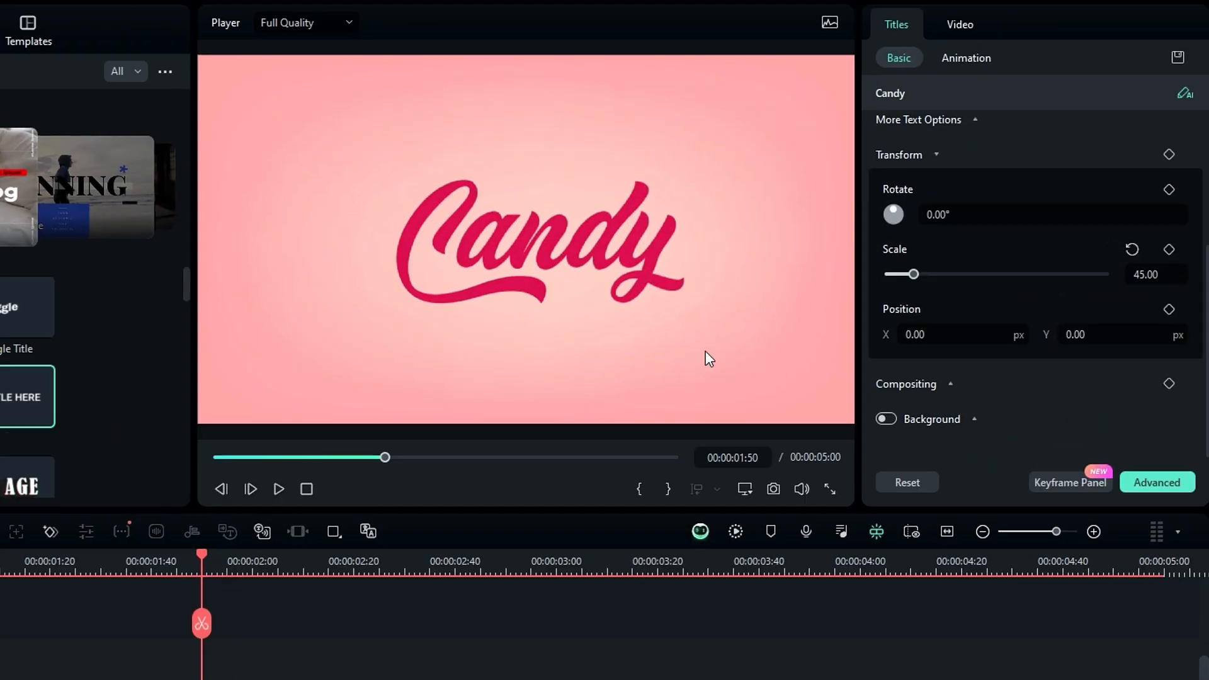
click(1067, 45)
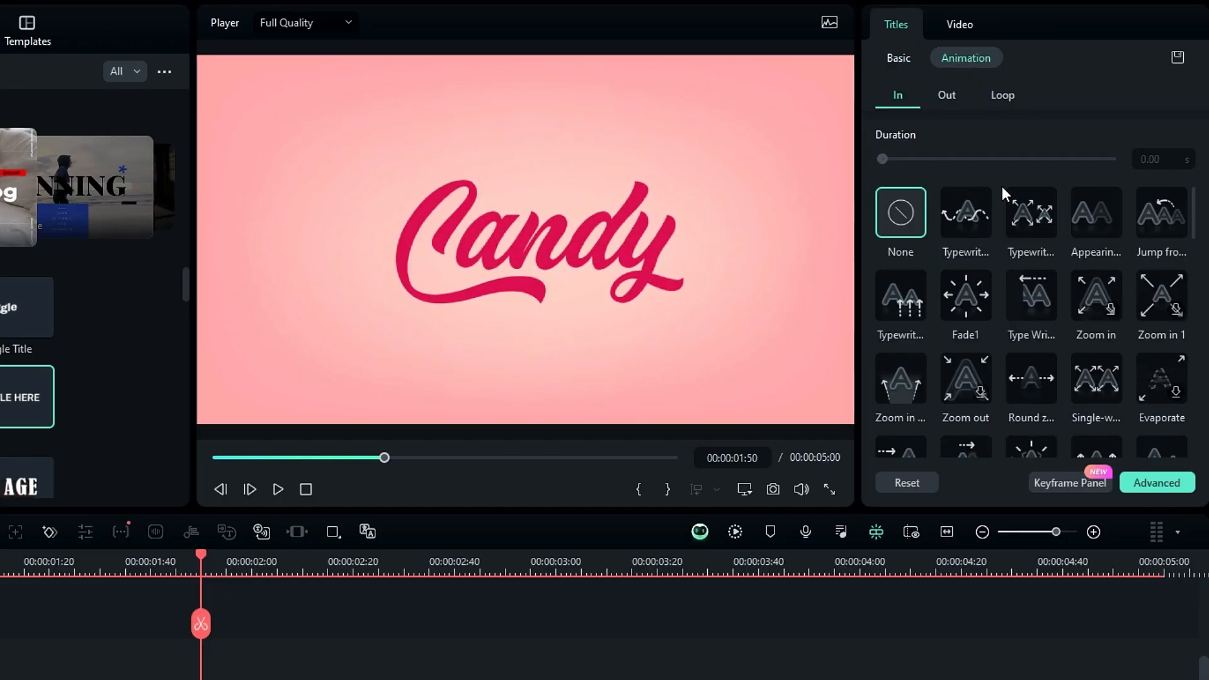
click(1146, 209)
double_click(1157, 159)
text(1.5)
key(Return)
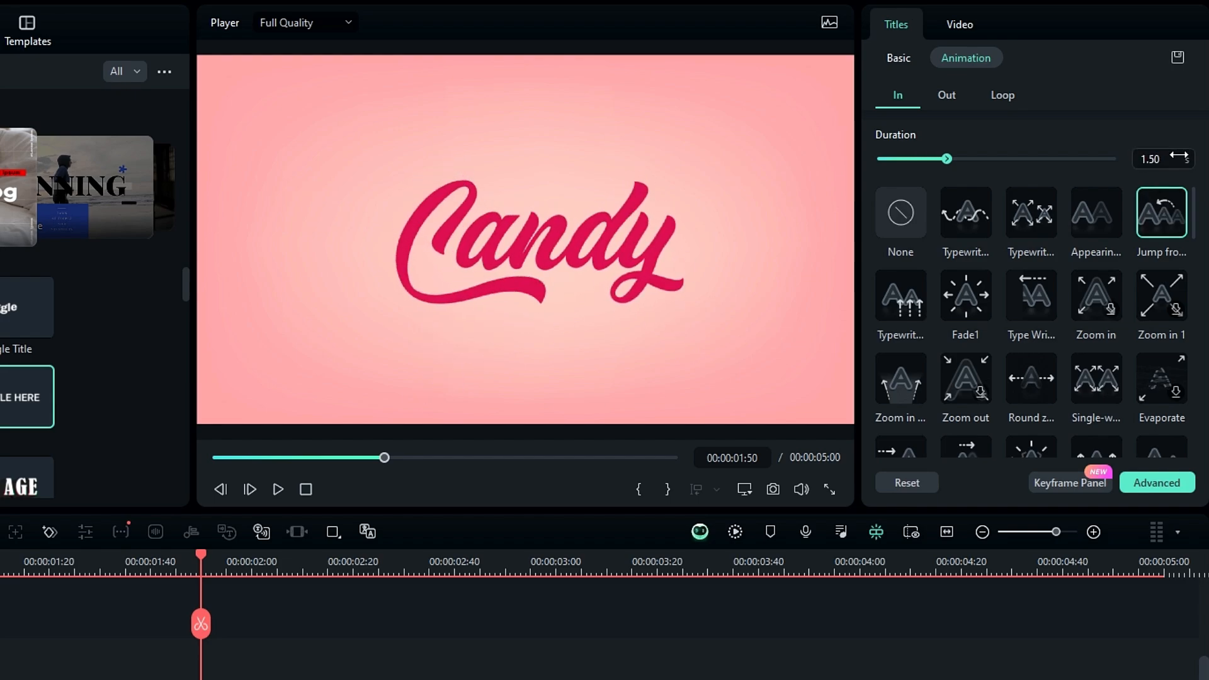
Apply the Grow Shrink motion from the legacy preset motions to the Candy title.
click(964, 24)
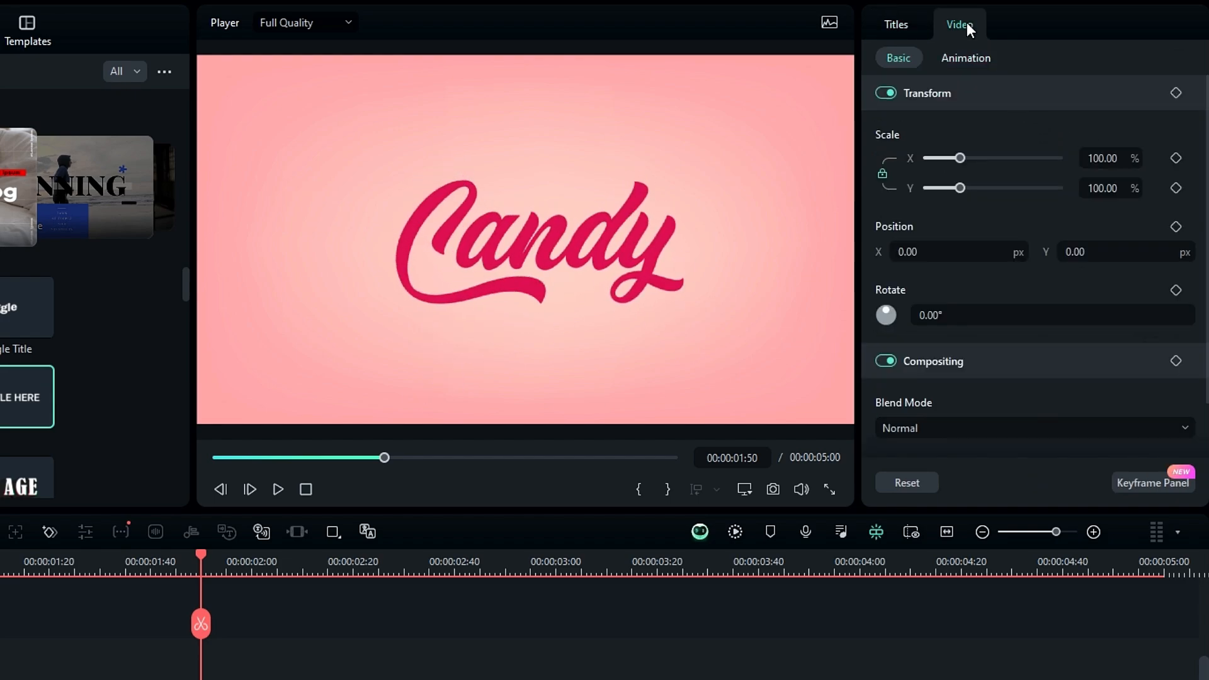
click(951, 62)
click(950, 91)
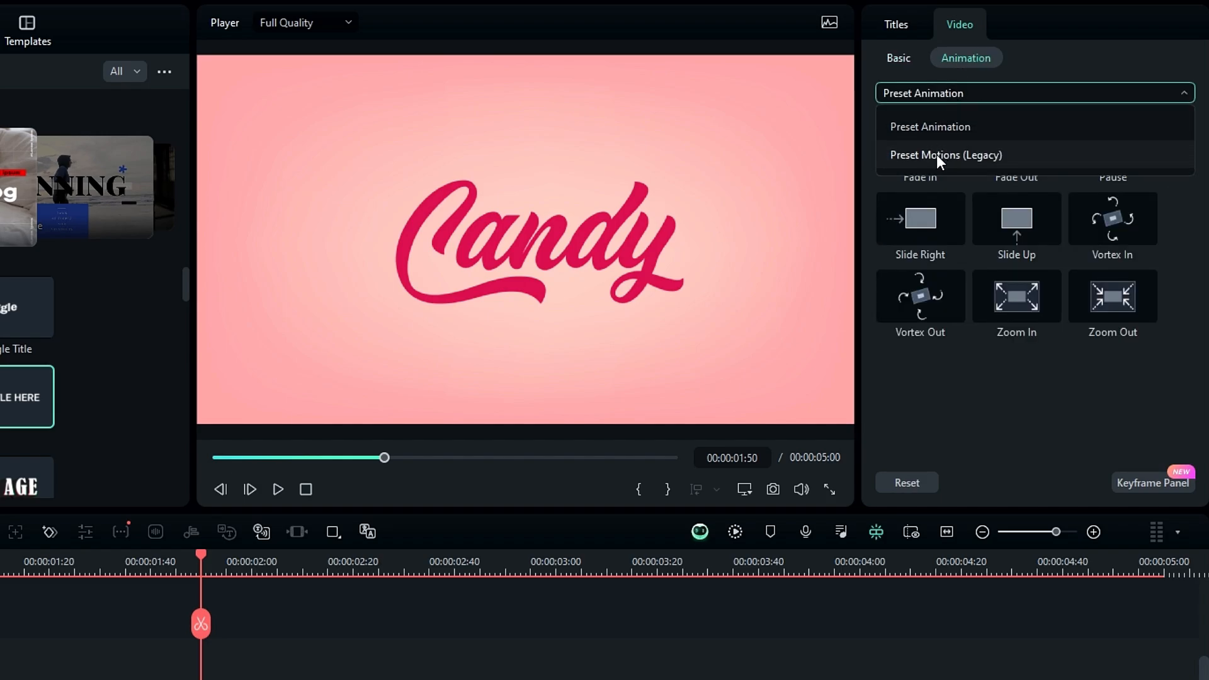
click(936, 153)
scroll(1165, 219, down, 5)
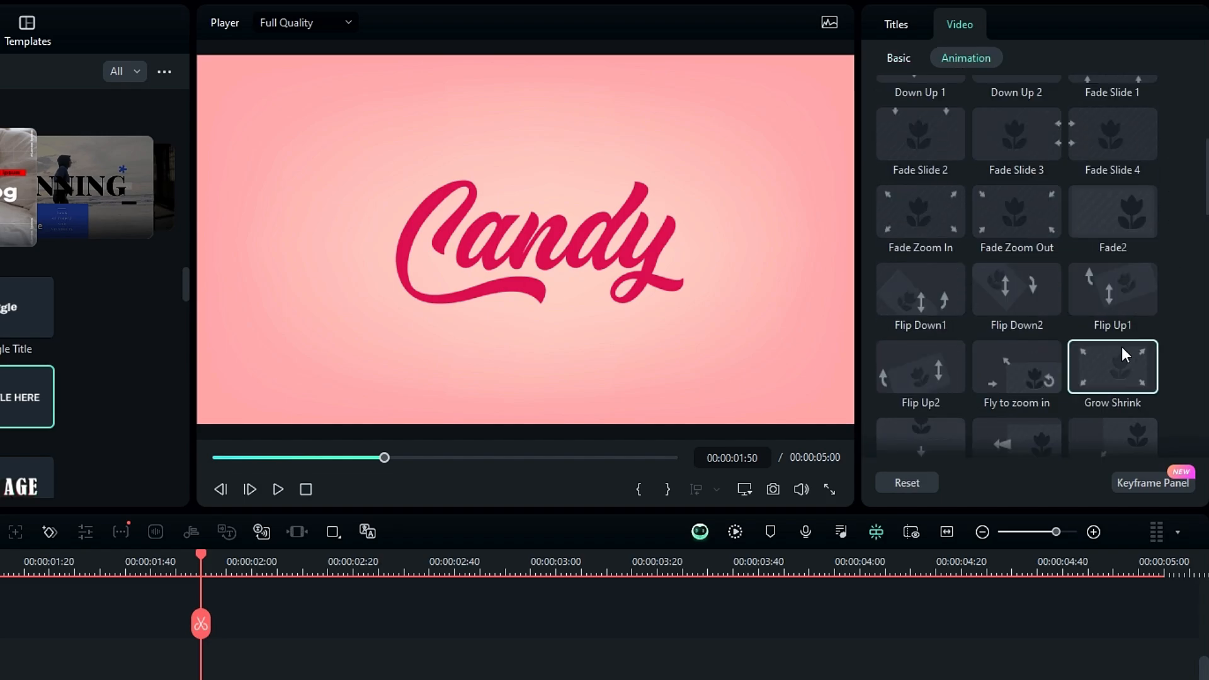
click(1112, 374)
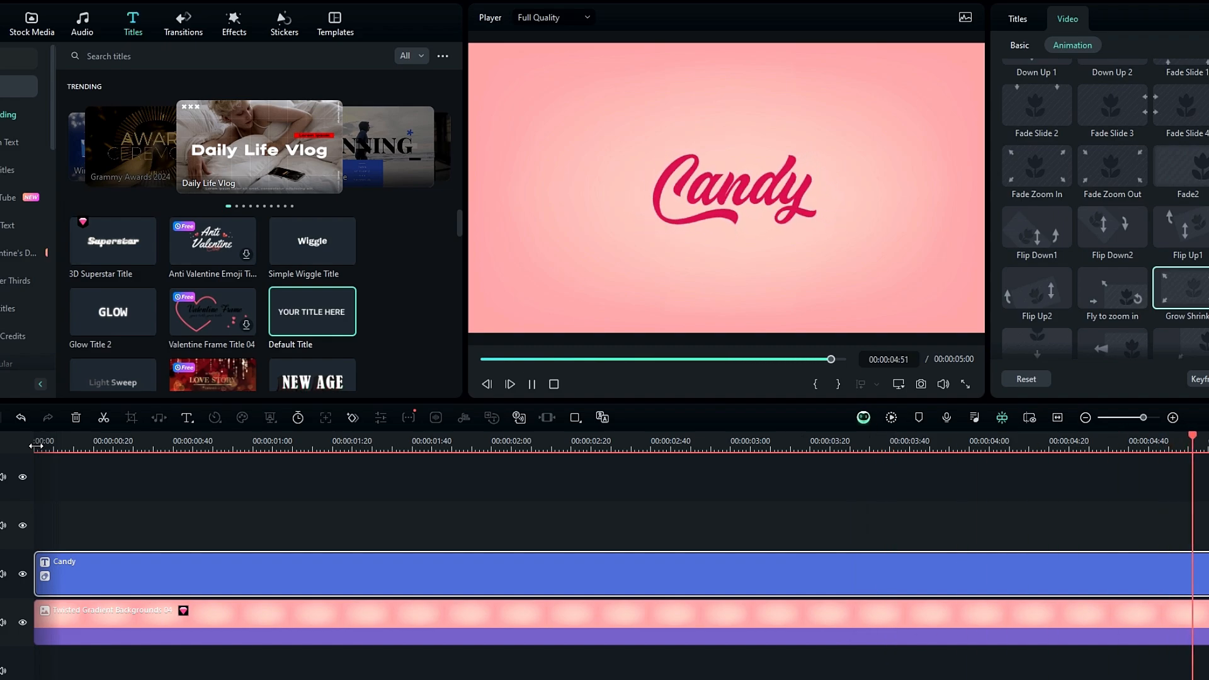
Turn the Candy title clip into a compound clip named "Text".
drag(36, 446, 297, 462)
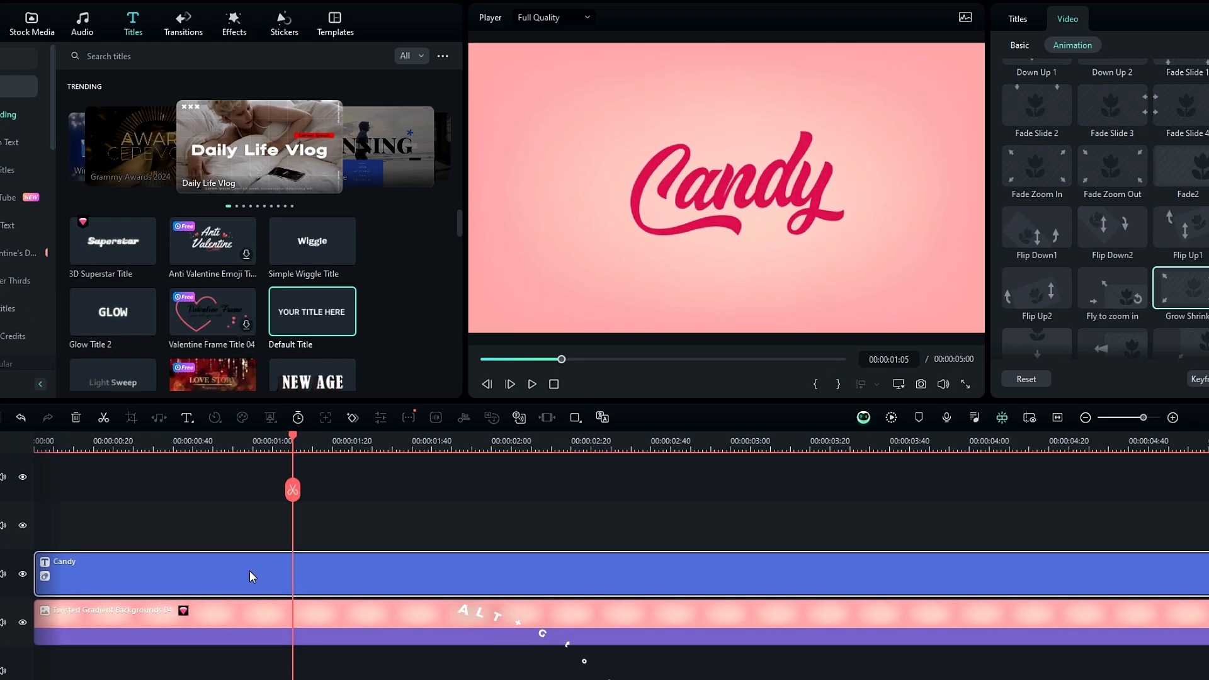
key(alt+g)
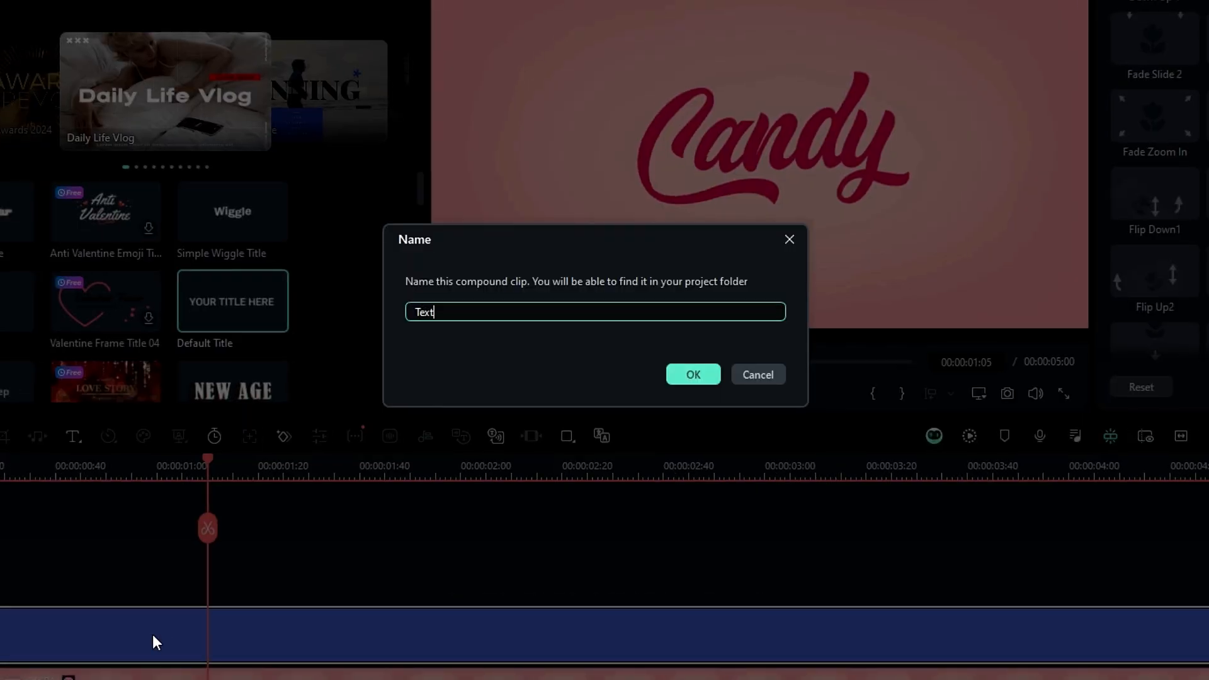
key(Return)
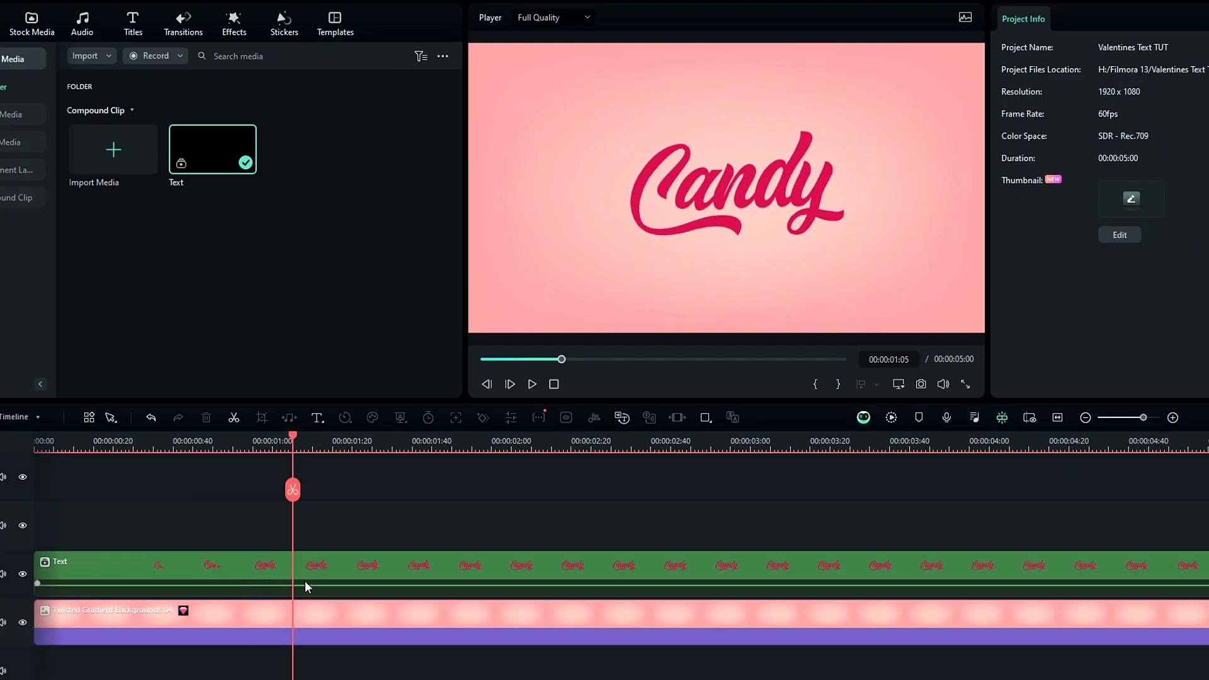
Duplicate the Text compound clip onto the track above, aligned to the timeline start, and mark the lower Text clip blue.
click(309, 577)
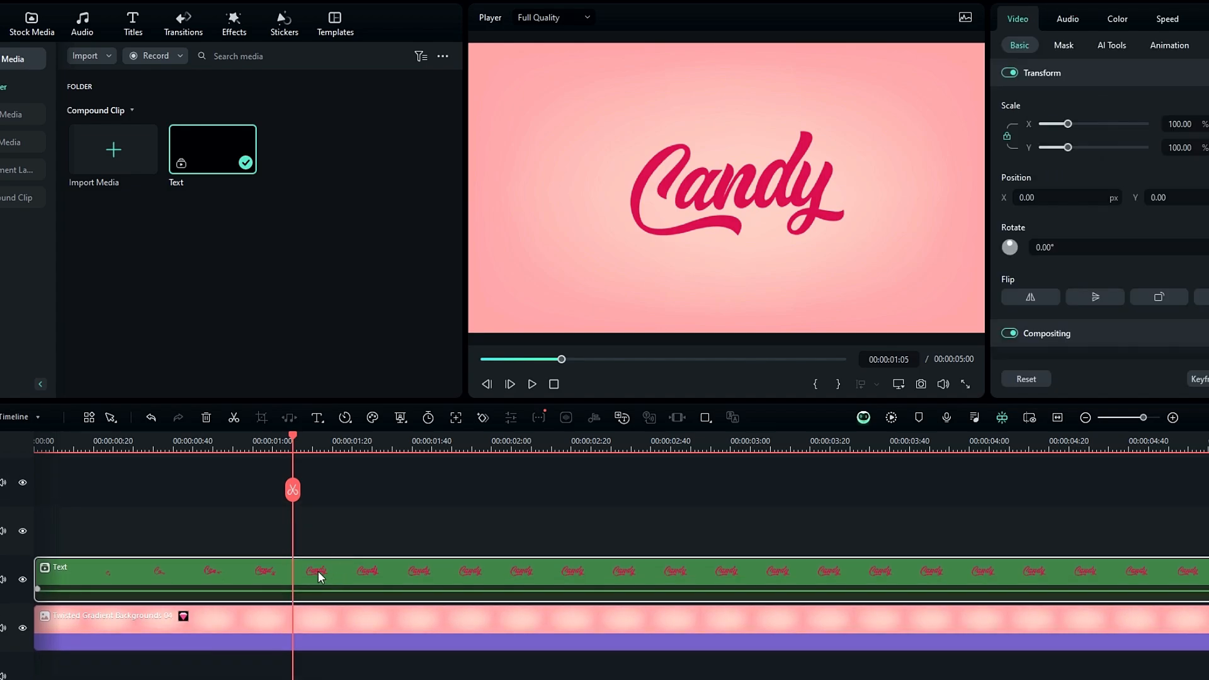
click(28, 528)
key(ctrl+v)
drag(228, 532, 23, 520)
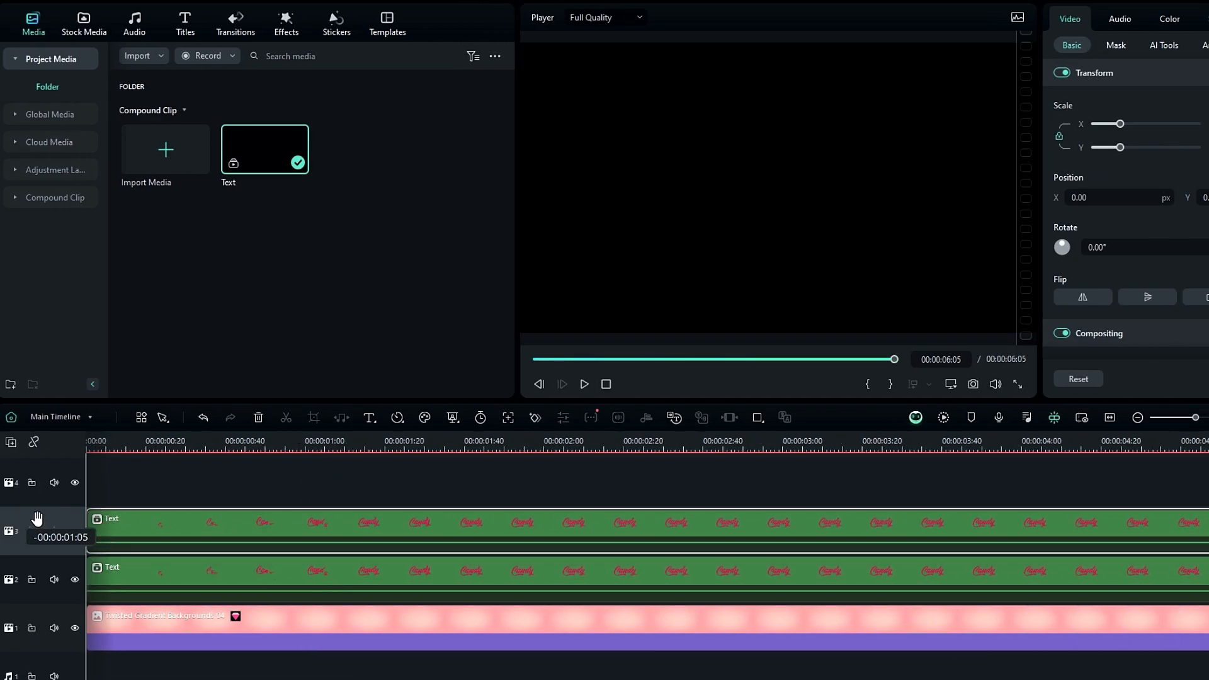
right_click(244, 569)
click(337, 550)
With the playhead at 00:00:01:22, apply BCC Radial Blur to the lower Text clip and set its blur type to Smear.
scroll(307, 543, up, 1)
click(359, 444)
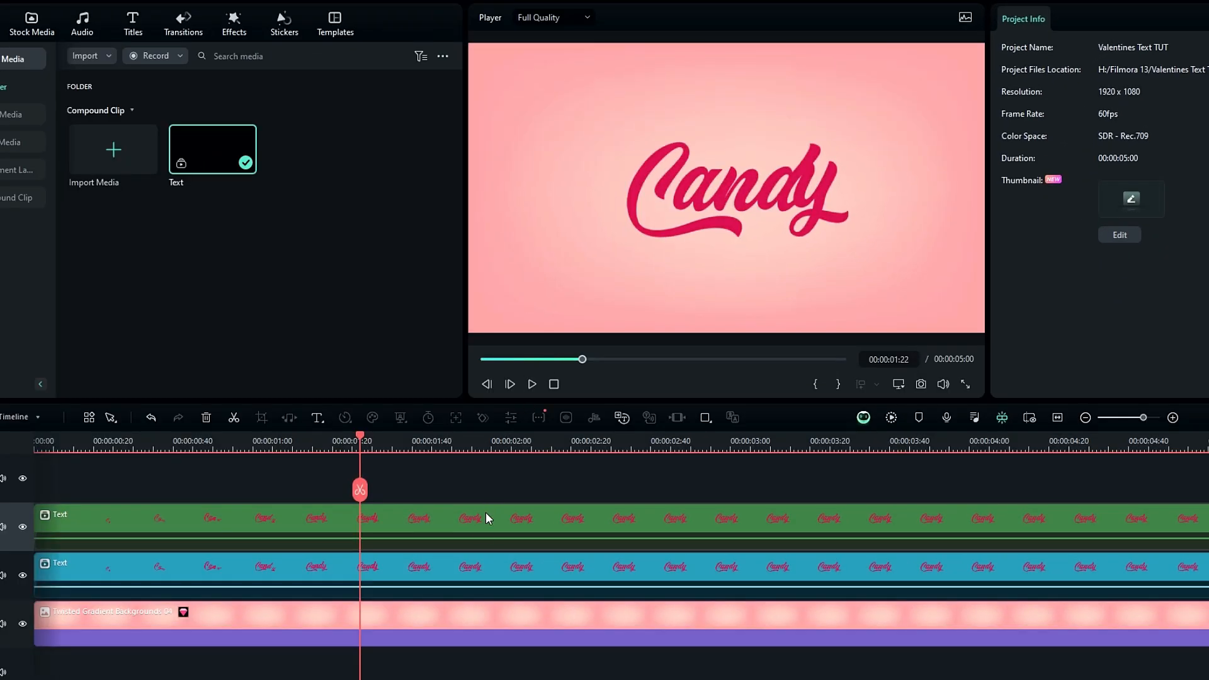
click(472, 567)
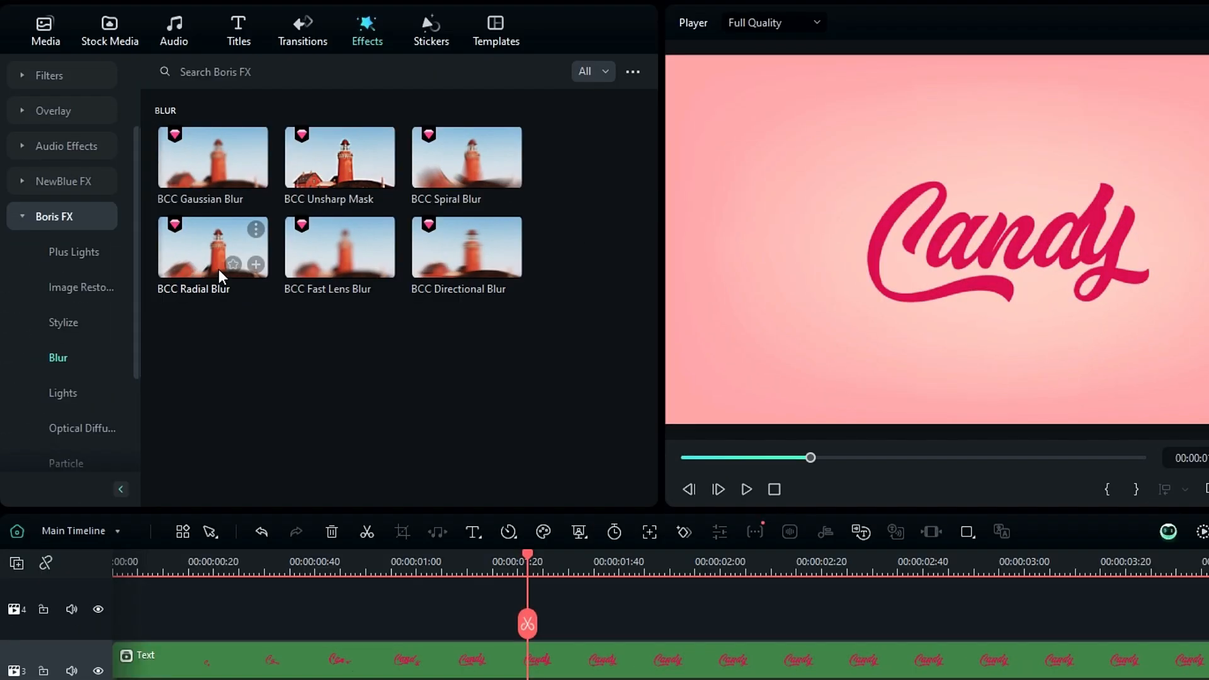
mouse_move(211, 261)
mouse_down()
mouse_move(199, 246)
mouse_move(227, 494)
mouse_move(217, 509)
mouse_up()
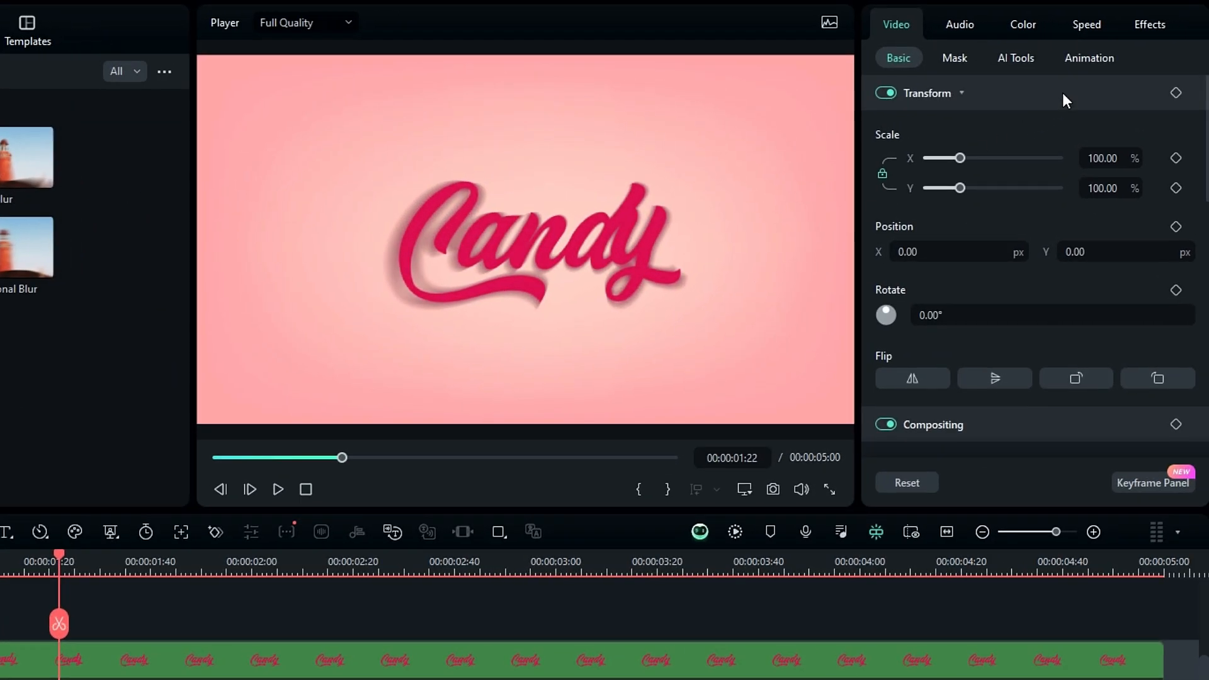
click(1137, 23)
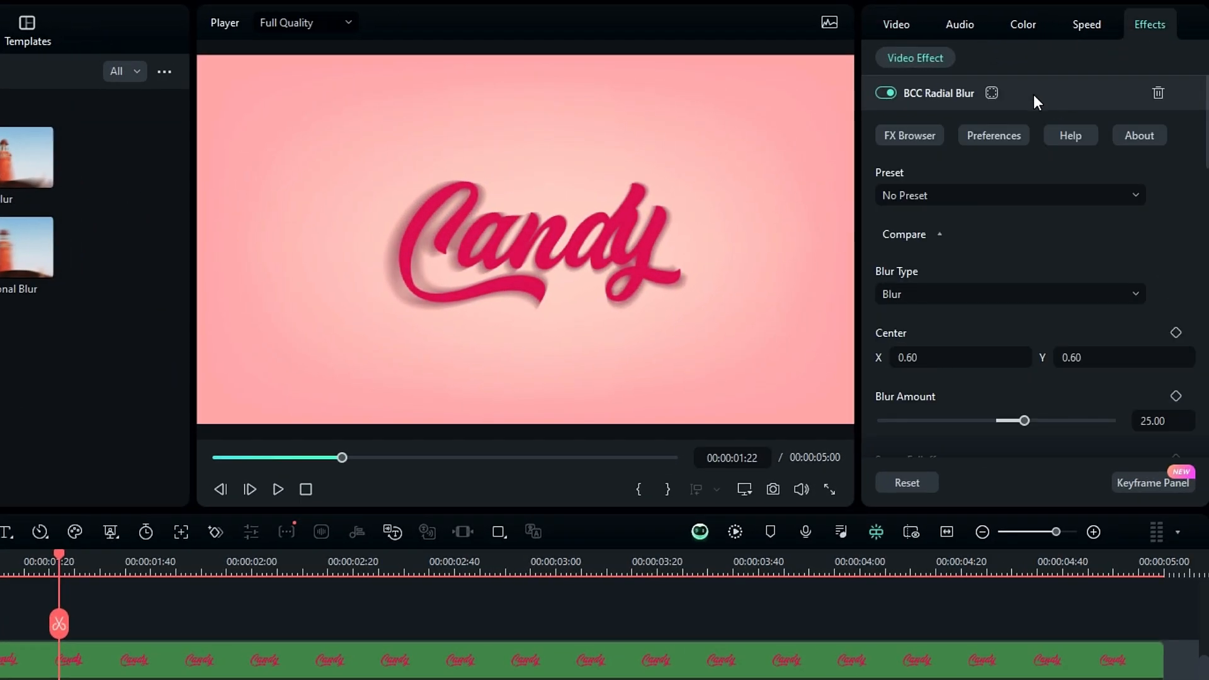
click(923, 289)
click(920, 354)
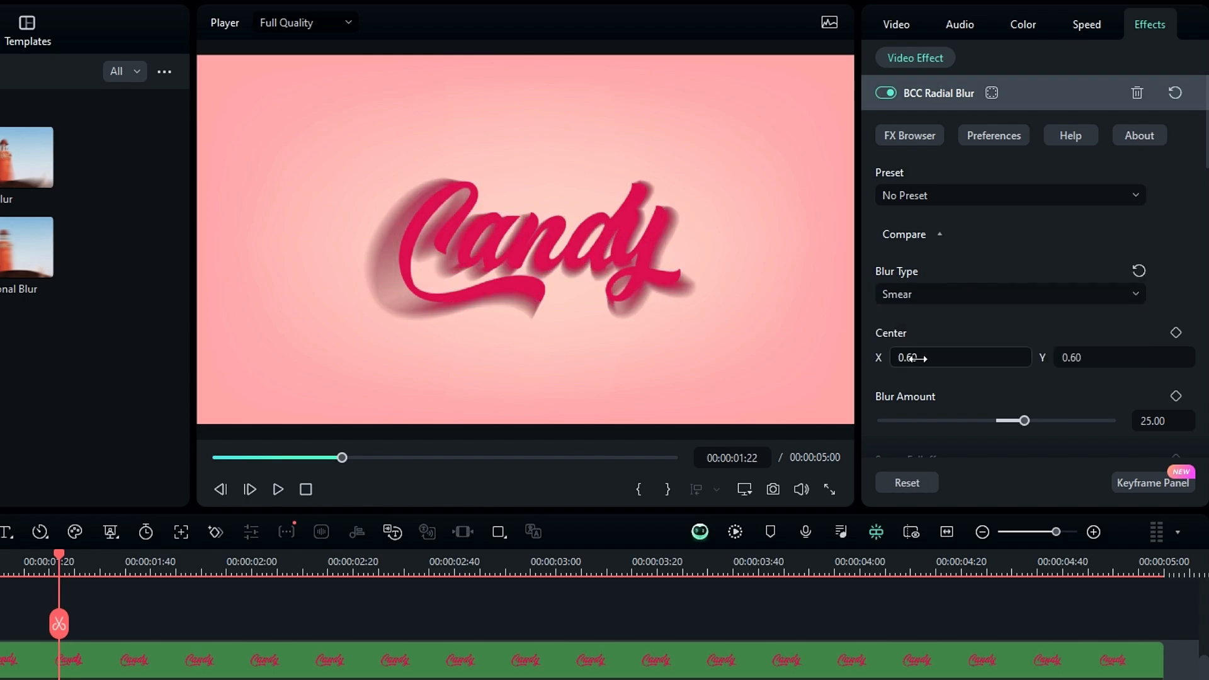
Set the radial blur's amount to -1.8.
scroll(1015, 331, down, 3)
drag(1025, 315, 1020, 315)
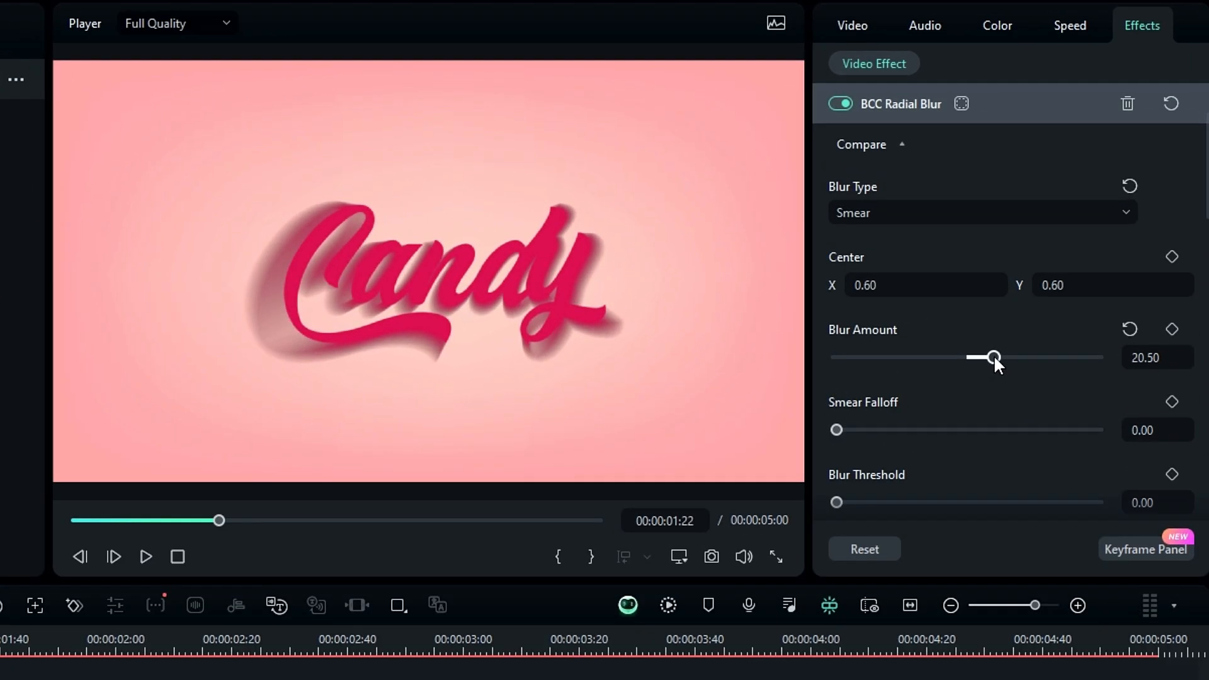
mouse_move(994, 355)
mouse_down()
mouse_move(948, 353)
mouse_move(965, 357)
mouse_up()
click(1163, 358)
text(-1.8)
key(Return)
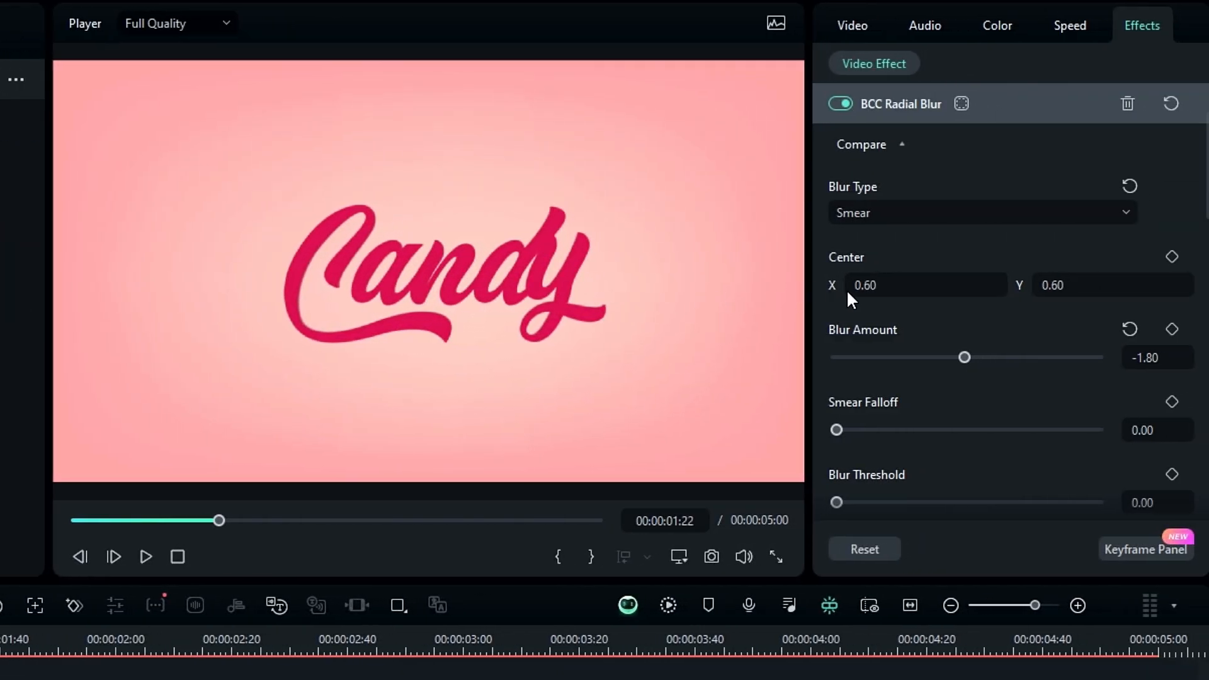
Set the radial blur's center to X 1.5 and Y -1.0.
click(1052, 291)
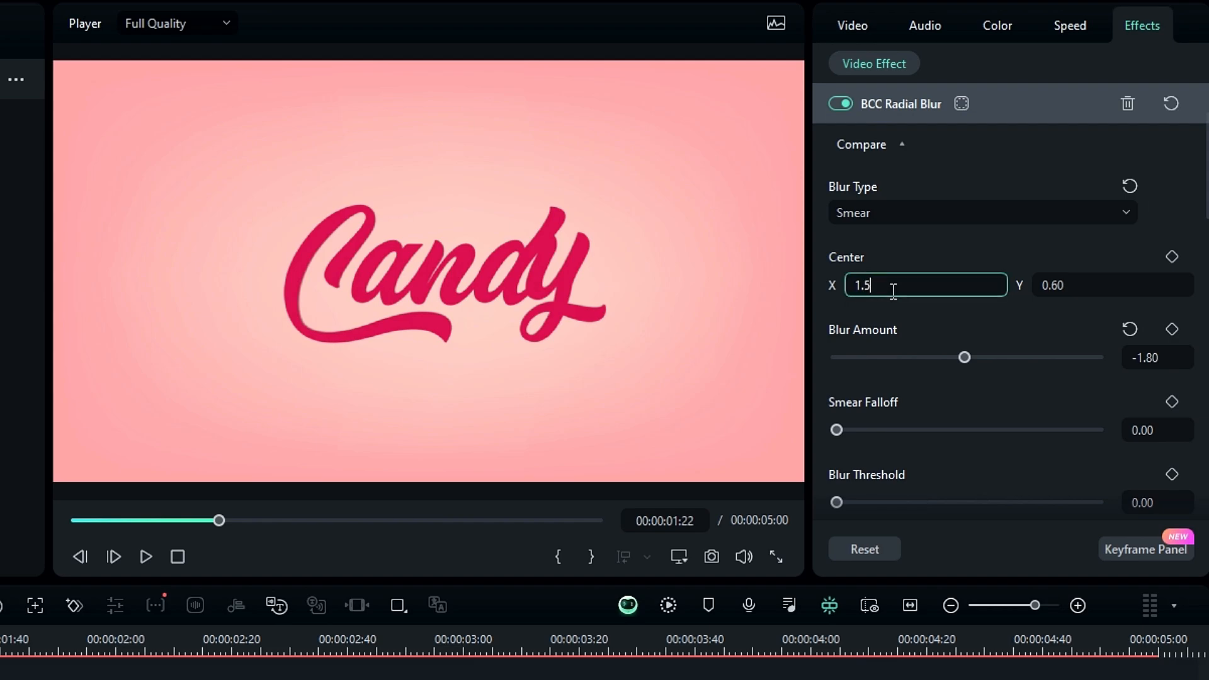
text(1.5)
key(Return)
click(1051, 292)
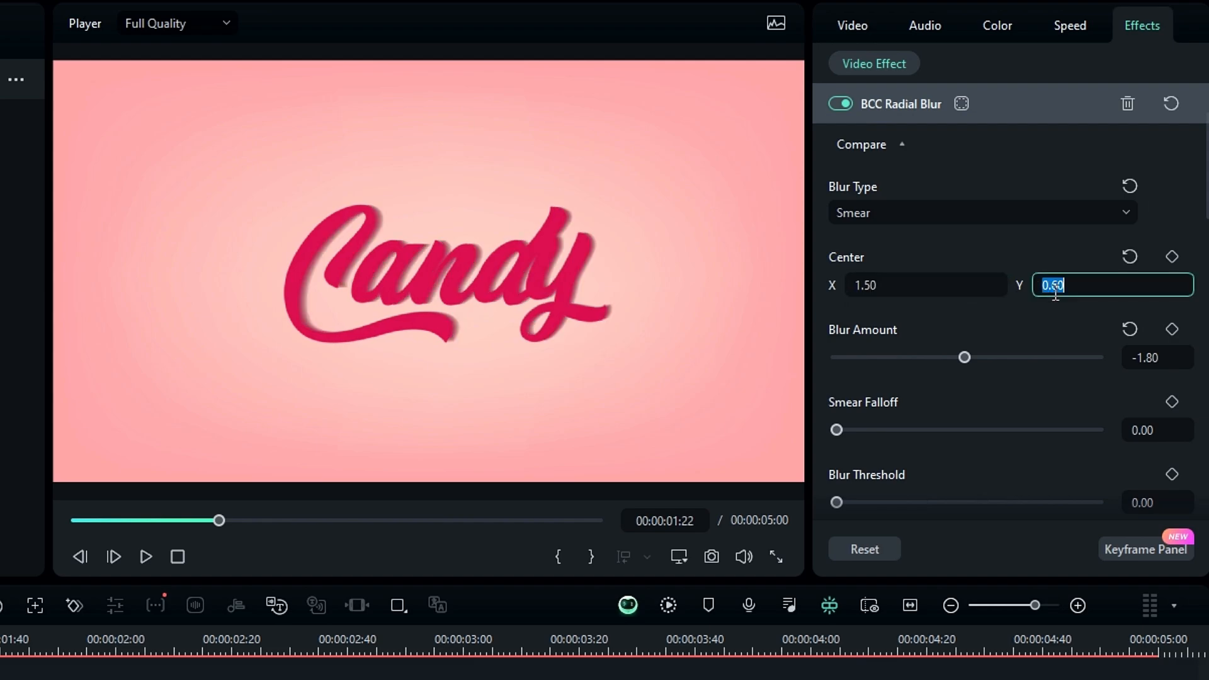
text(-1.0)
key(Return)
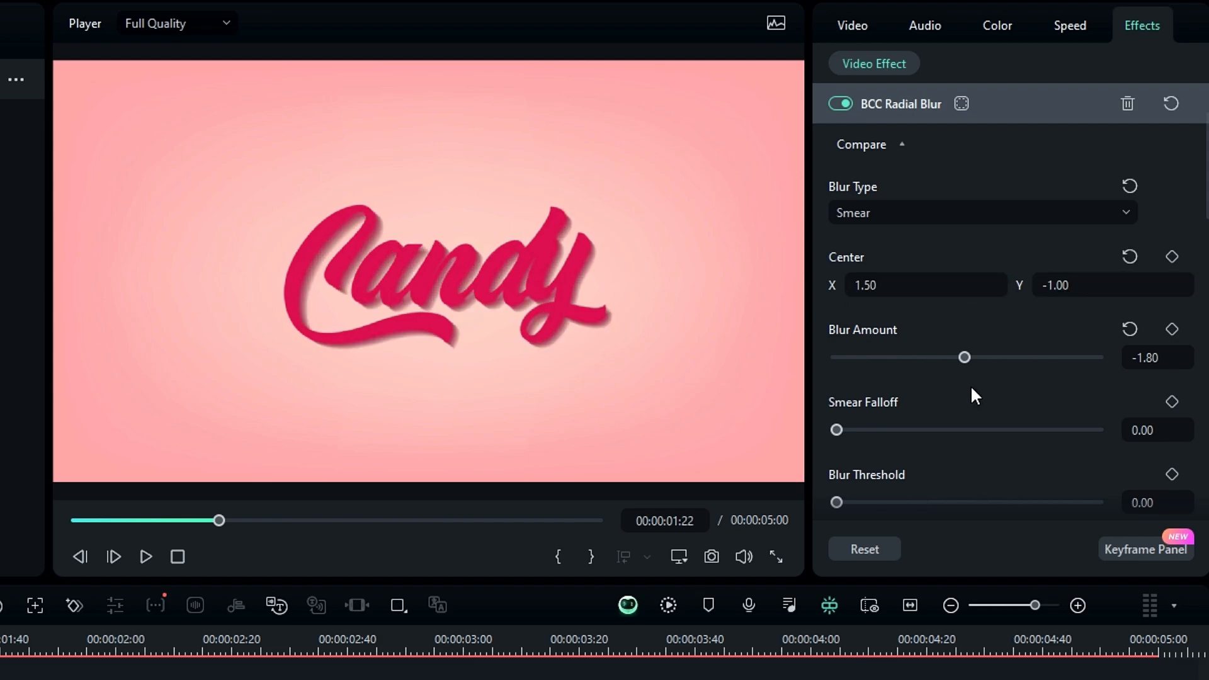
Reduce the radial blur's Mix with Original to -300.
scroll(971, 384, down, 5)
scroll(969, 398, down, 1)
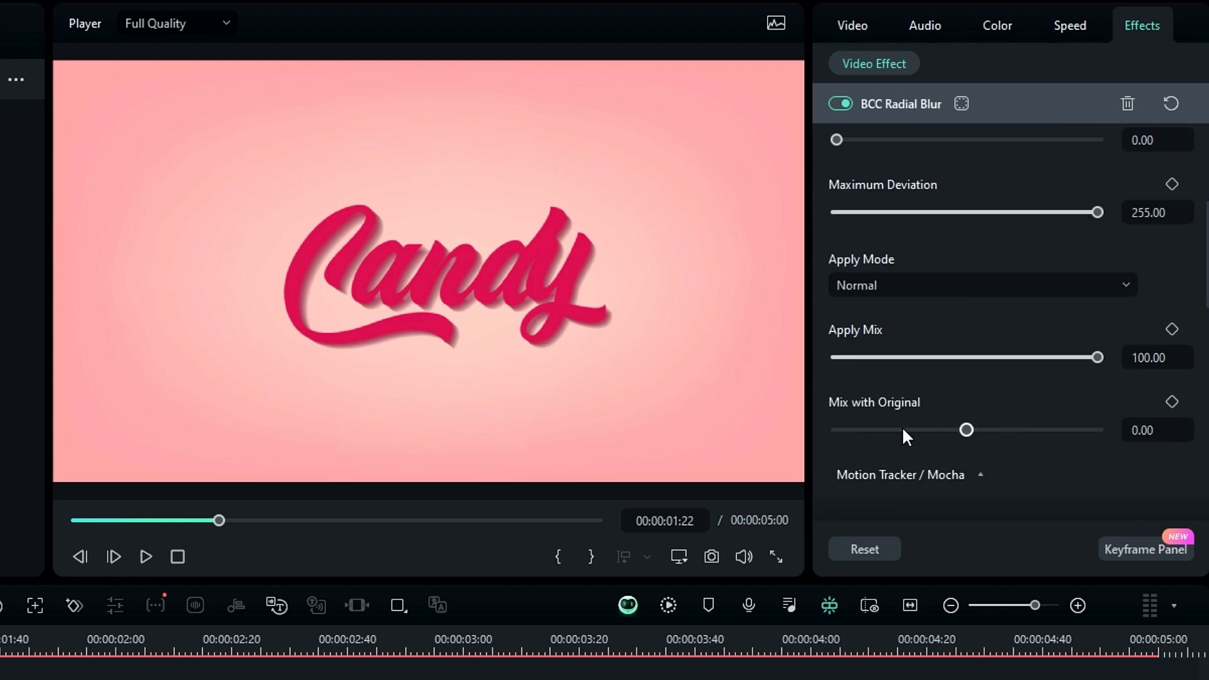
drag(966, 430, 846, 431)
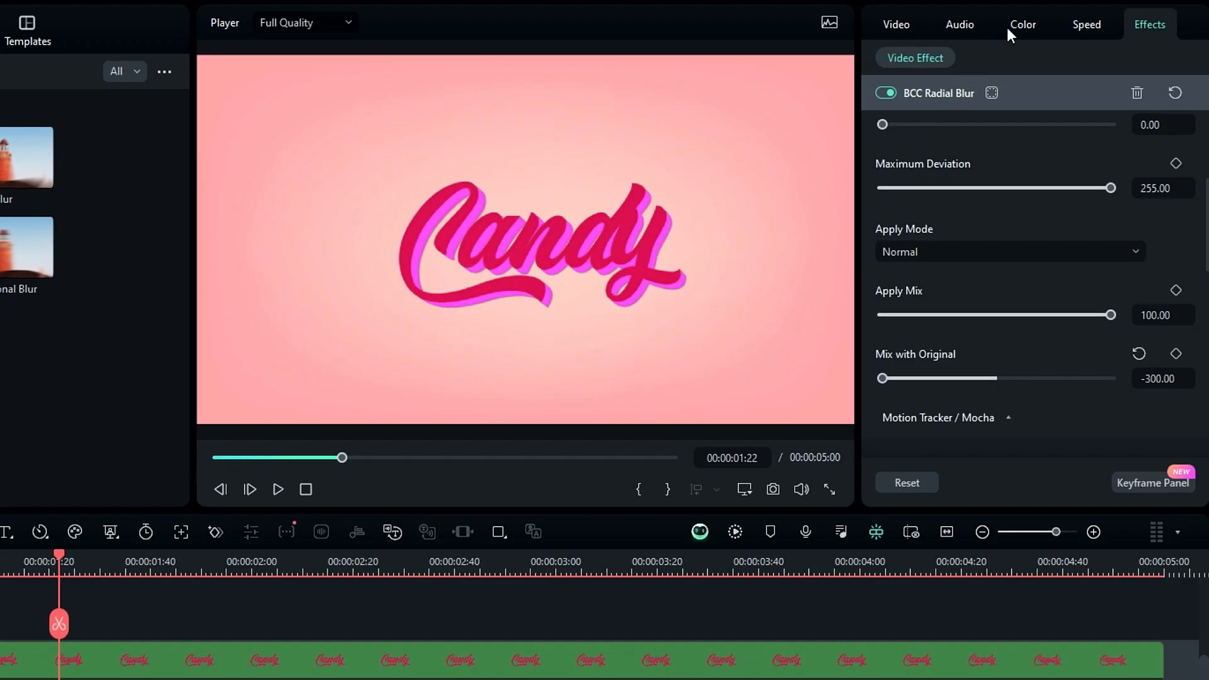
Set the lower Text clip's color tint to -34 and its saturation to 40.
click(1011, 27)
scroll(983, 353, down, 5)
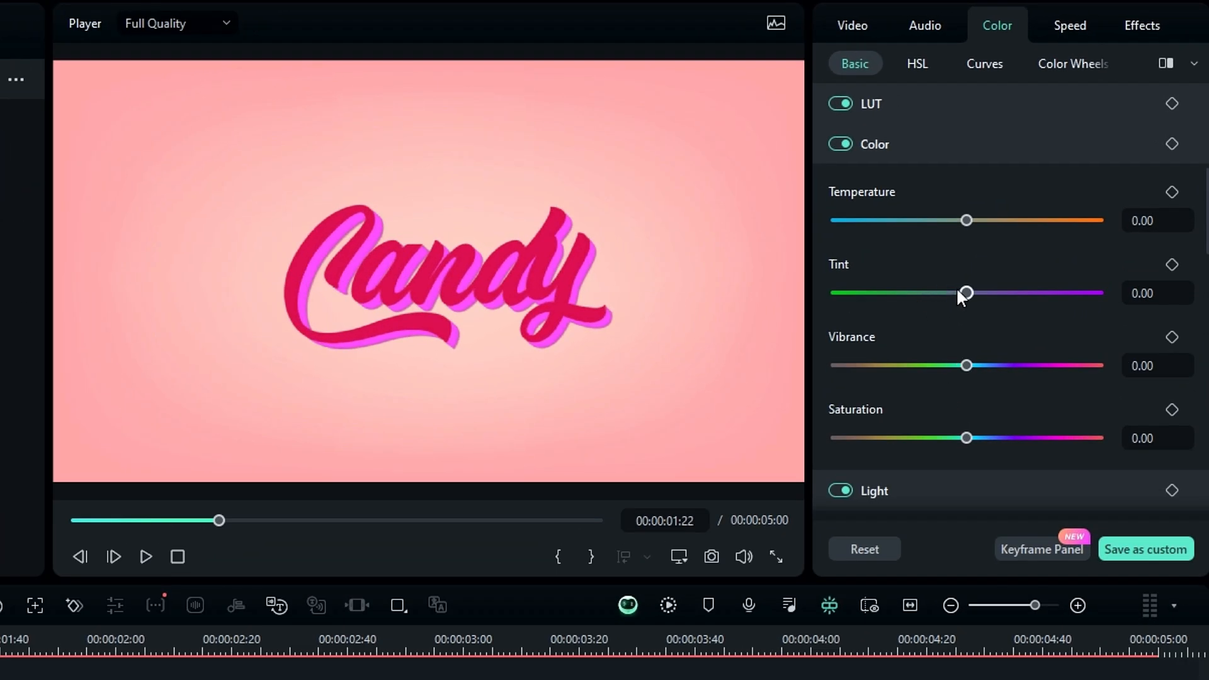
drag(960, 296, 947, 297)
click(1137, 291)
key(BackSpace)
key(Return)
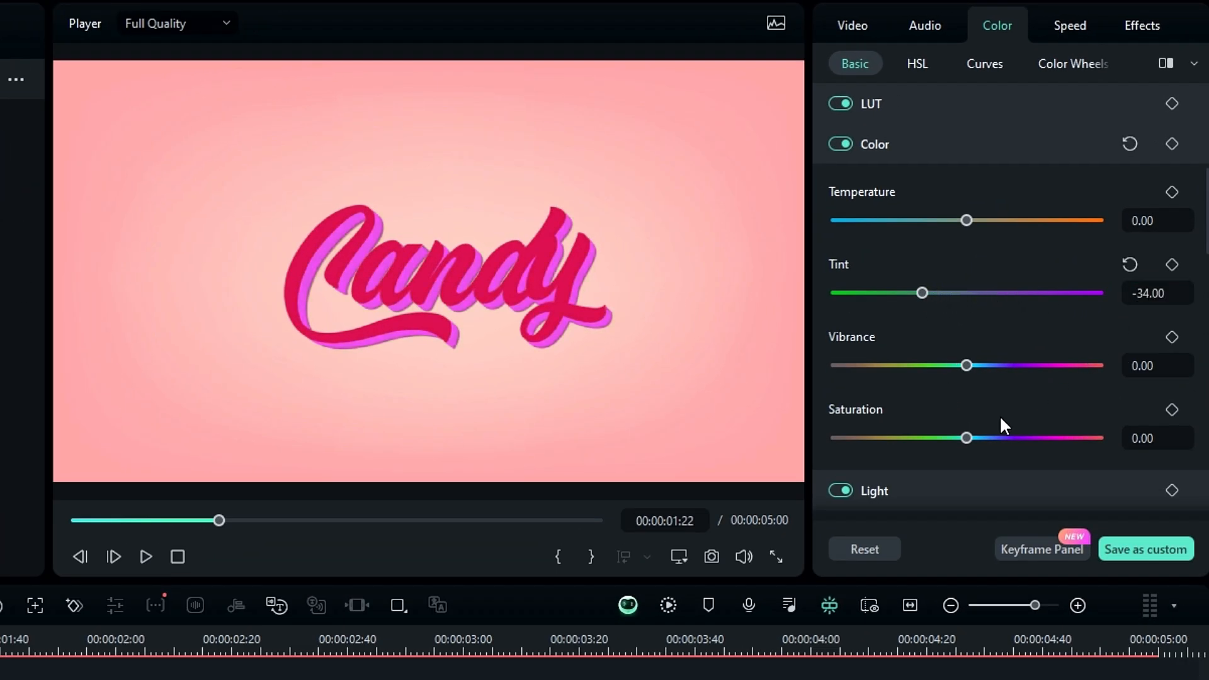
drag(1016, 437, 1019, 438)
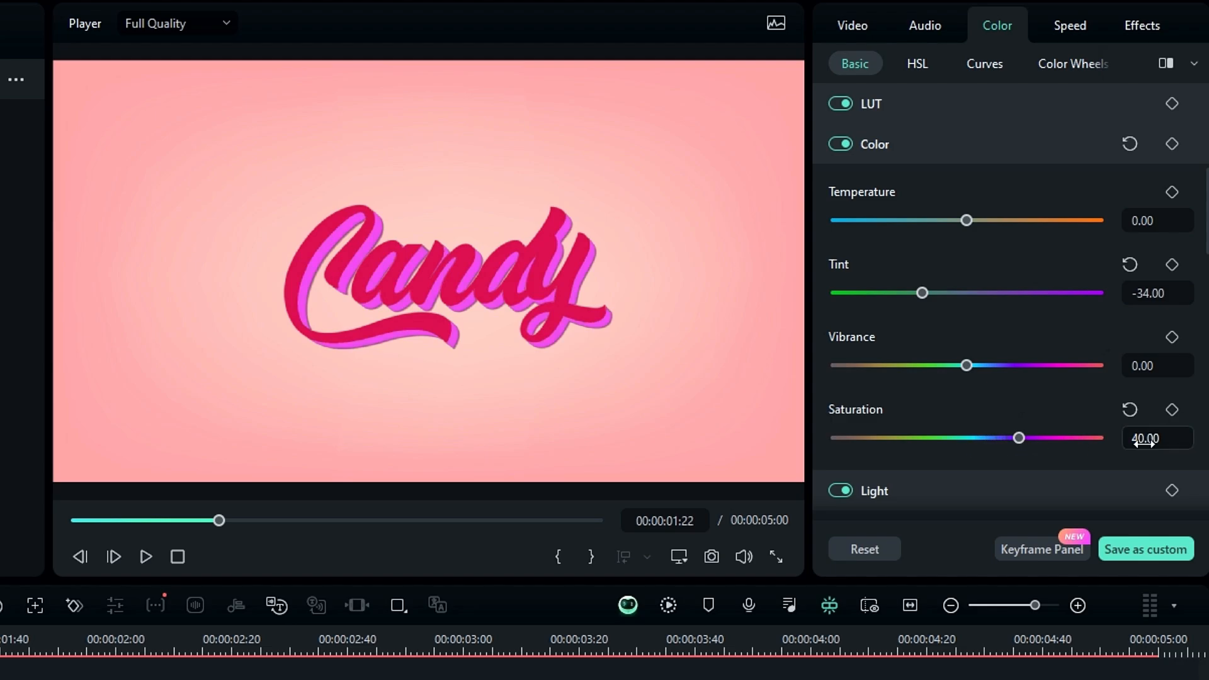
Shift the lower Text clip to a darker purple by lowering its luma and blue curves and raising its red curve.
click(992, 65)
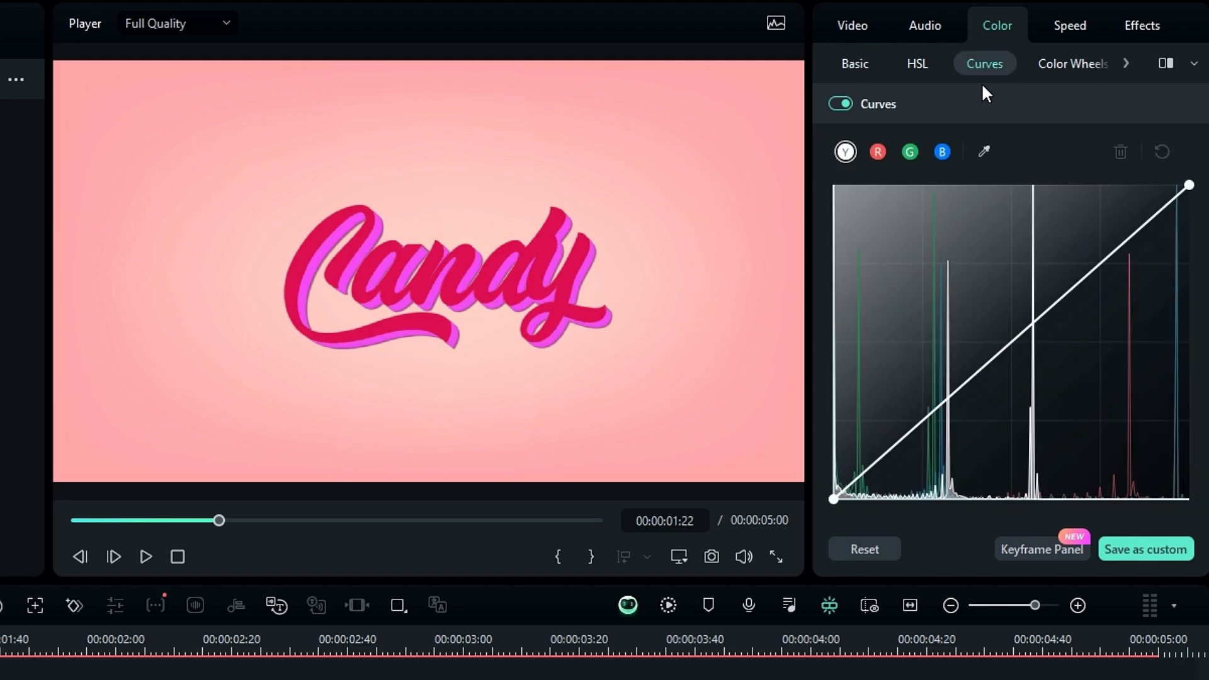
drag(1008, 348, 1069, 443)
click(942, 152)
drag(1001, 351, 1082, 410)
click(879, 153)
drag(1012, 343, 818, 166)
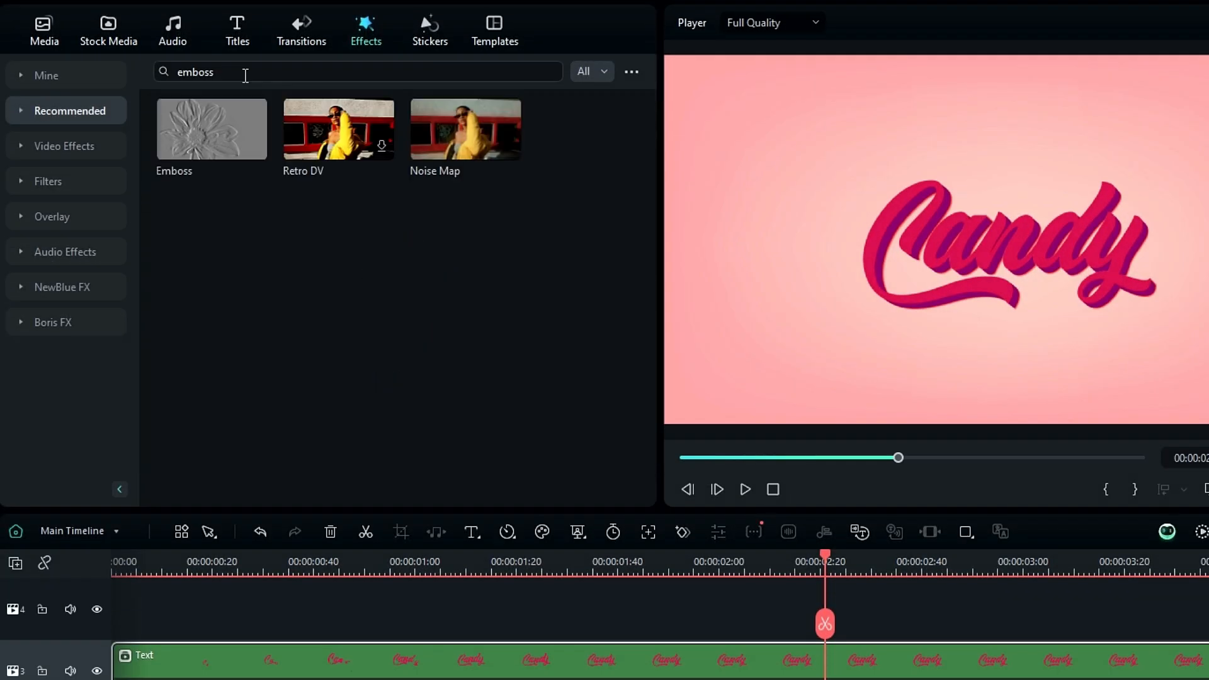
Apply the Emboss effect to the upper Text clip with a percentage of 32.92 and a reduced effect opacity.
drag(214, 123, 249, 679)
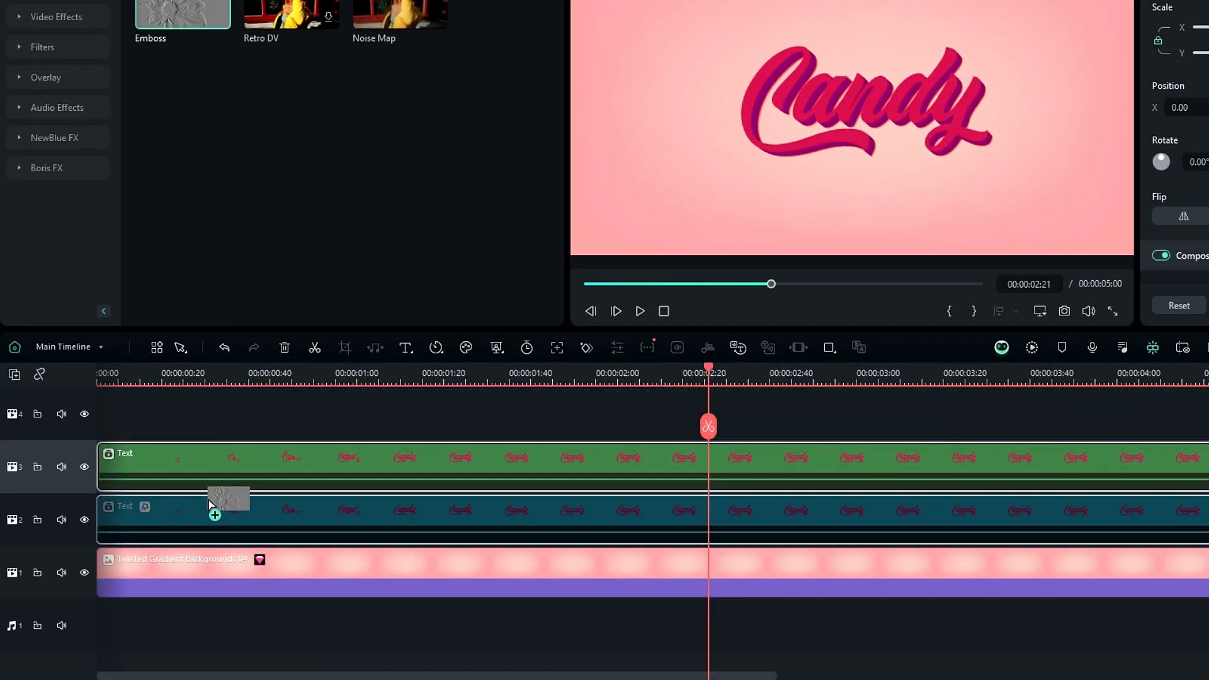
drag(214, 486, 211, 485)
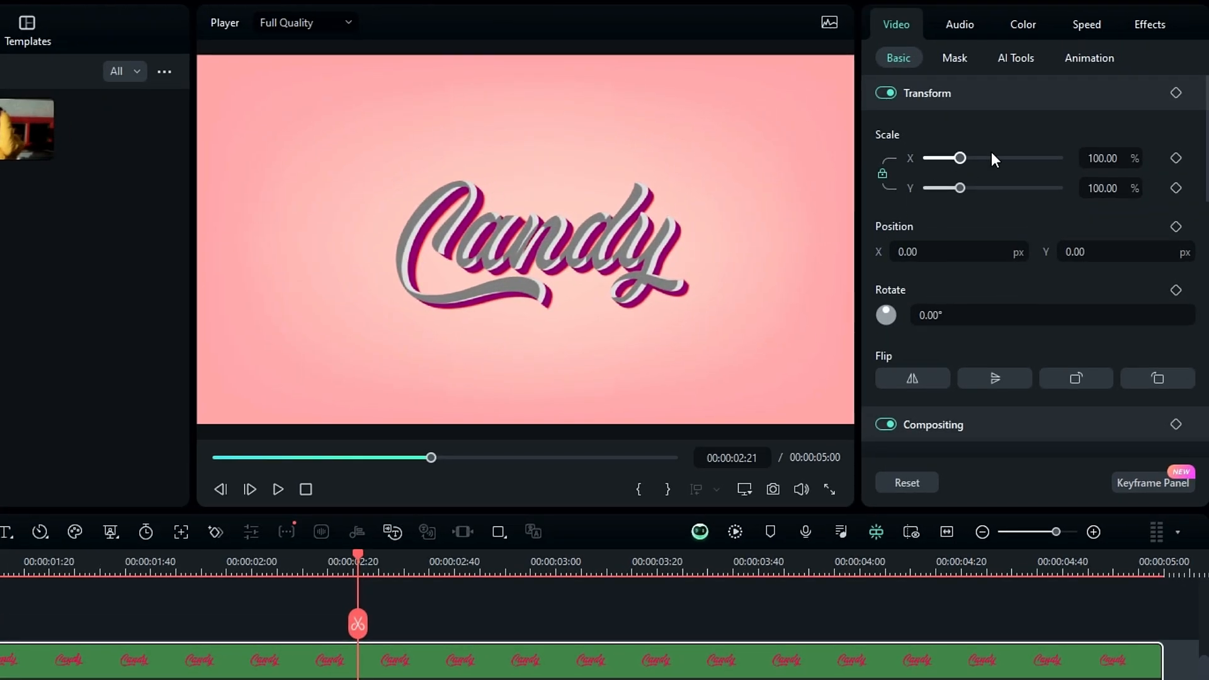
click(1148, 29)
click(1150, 155)
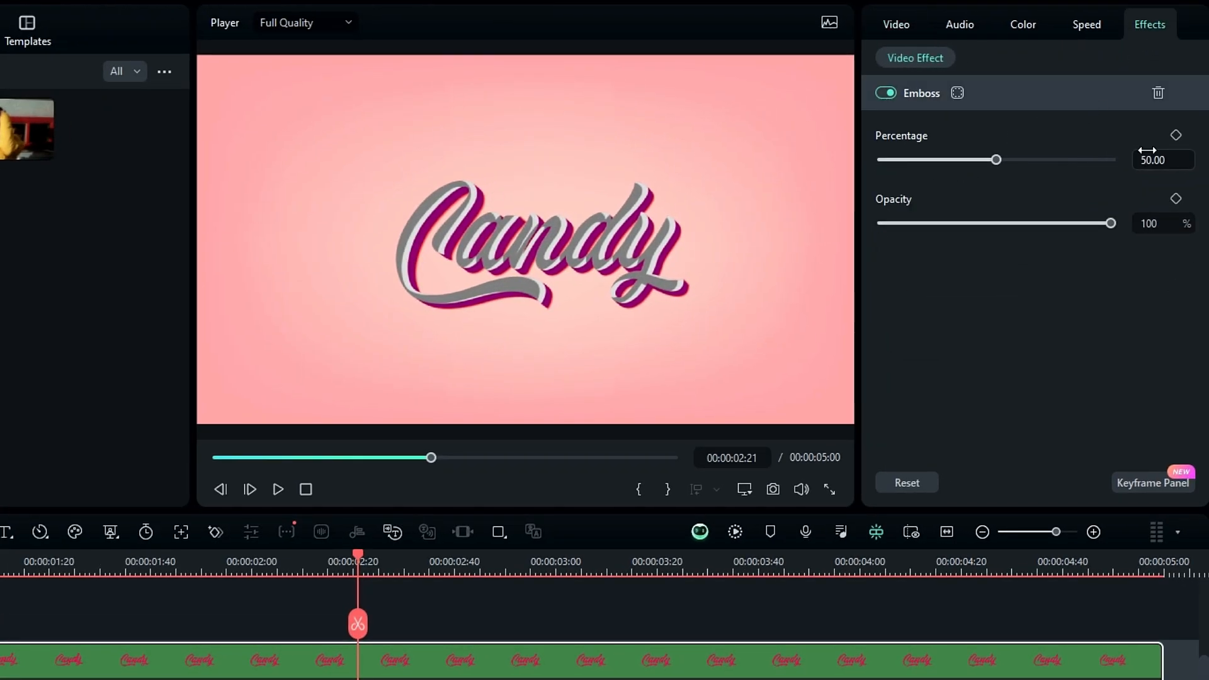
text(32.9)
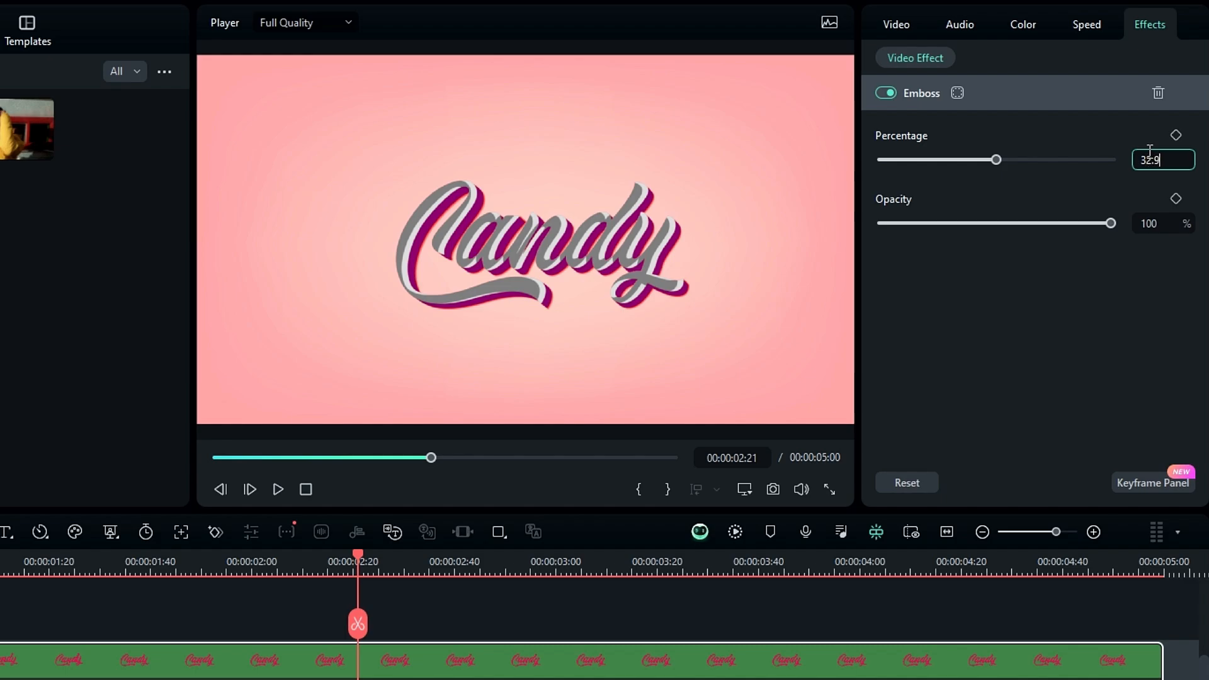
text(2)
key(Return)
drag(1111, 223, 989, 224)
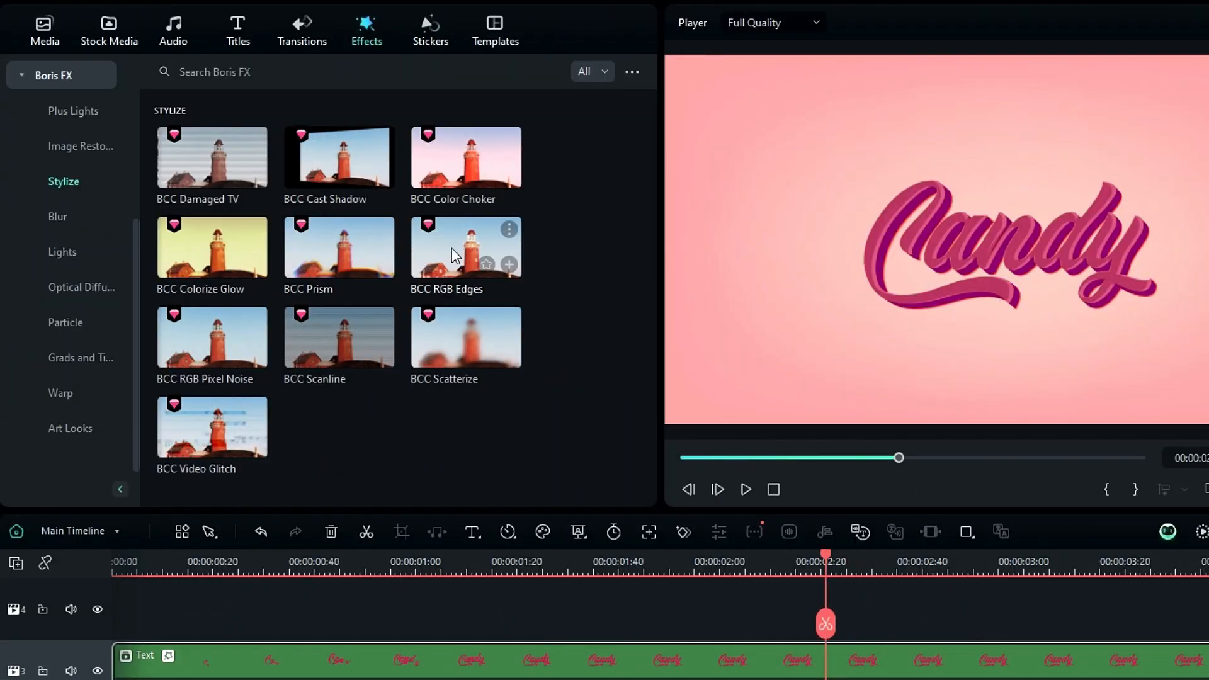
Apply the BCC RGB Edges effect to the upper Text clip with Enhance set to Highlight.
drag(452, 248, 373, 677)
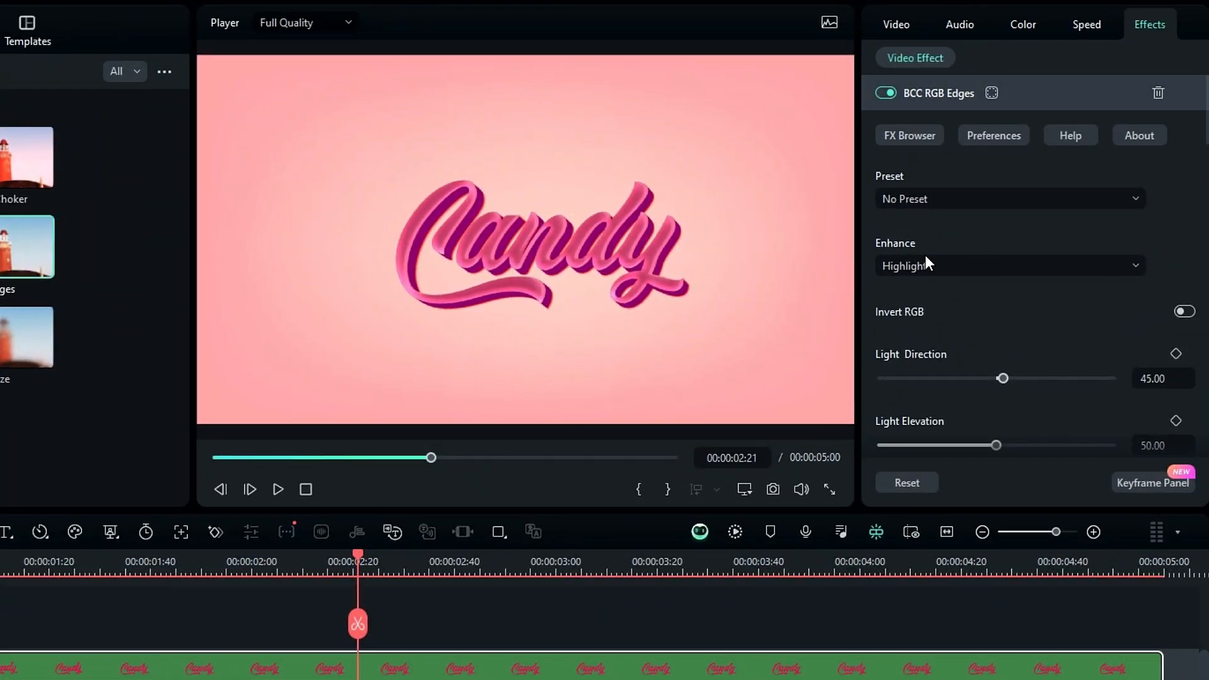
click(928, 260)
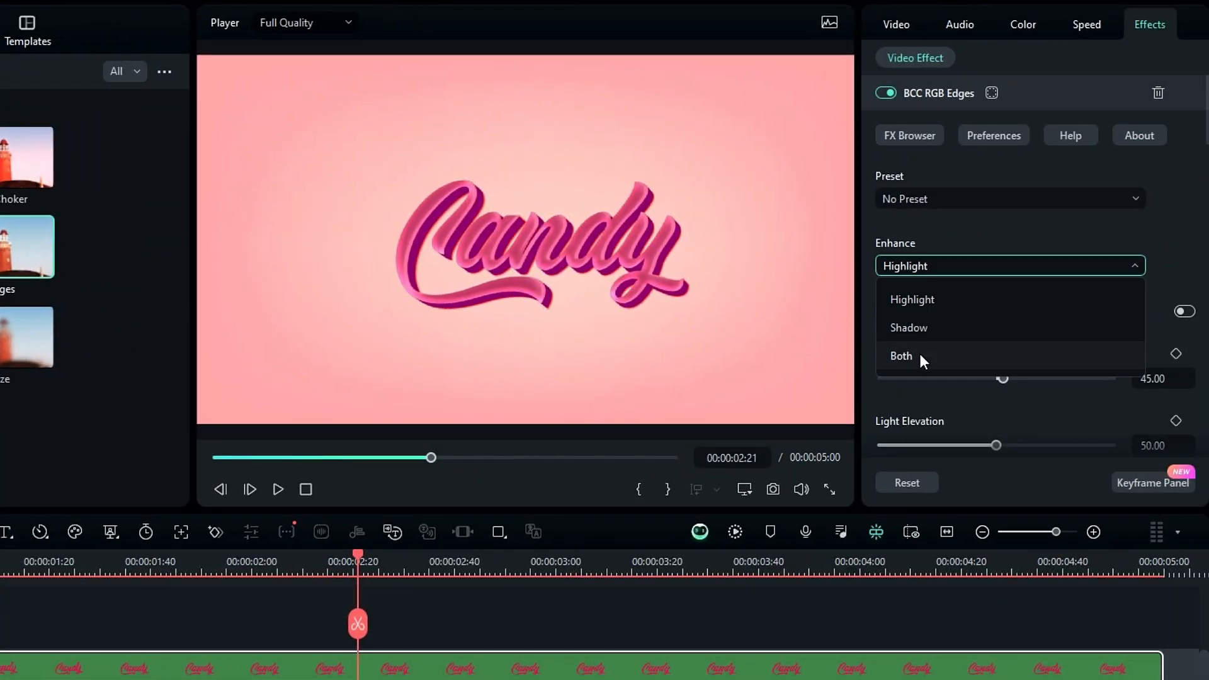
click(923, 305)
Set the Red Intensity of BCC RGB Edges to 20.
scroll(1033, 349, down, 5)
drag(939, 243, 934, 241)
double_click(1159, 241)
text(20)
key(Return)
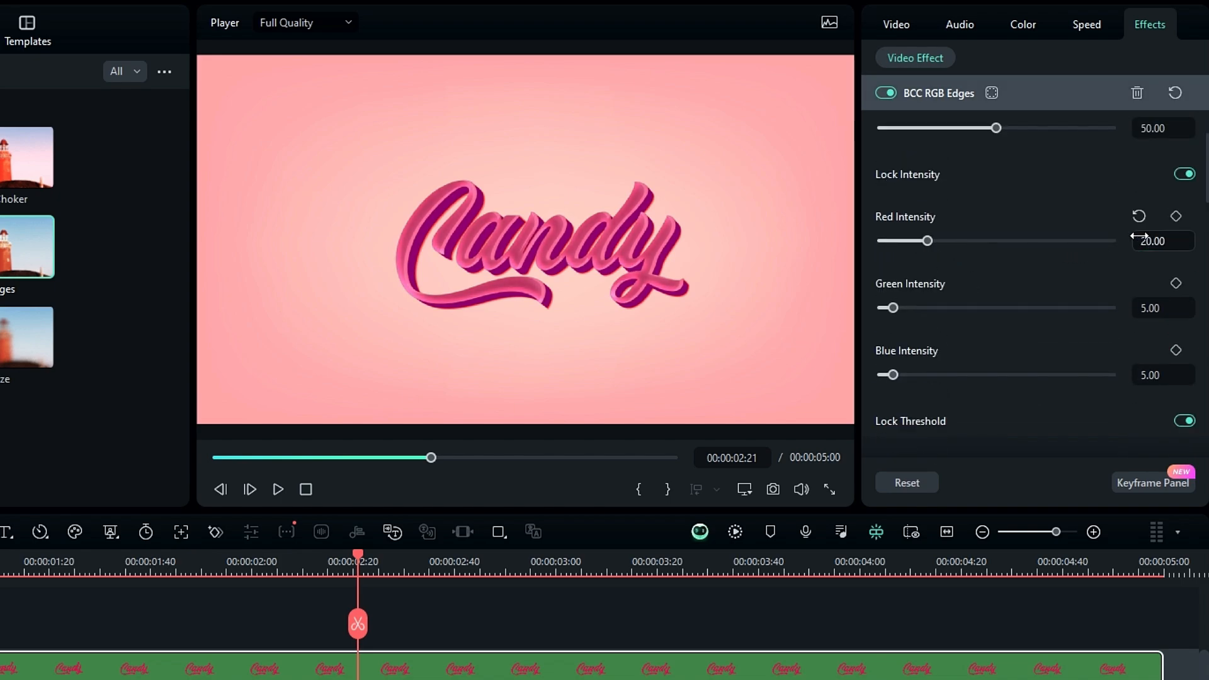
Set the Red Post Blur of BCC RGB Edges to 5.
scroll(1033, 261, down, 5)
scroll(1034, 261, down, 1)
drag(902, 285, 891, 286)
double_click(1157, 288)
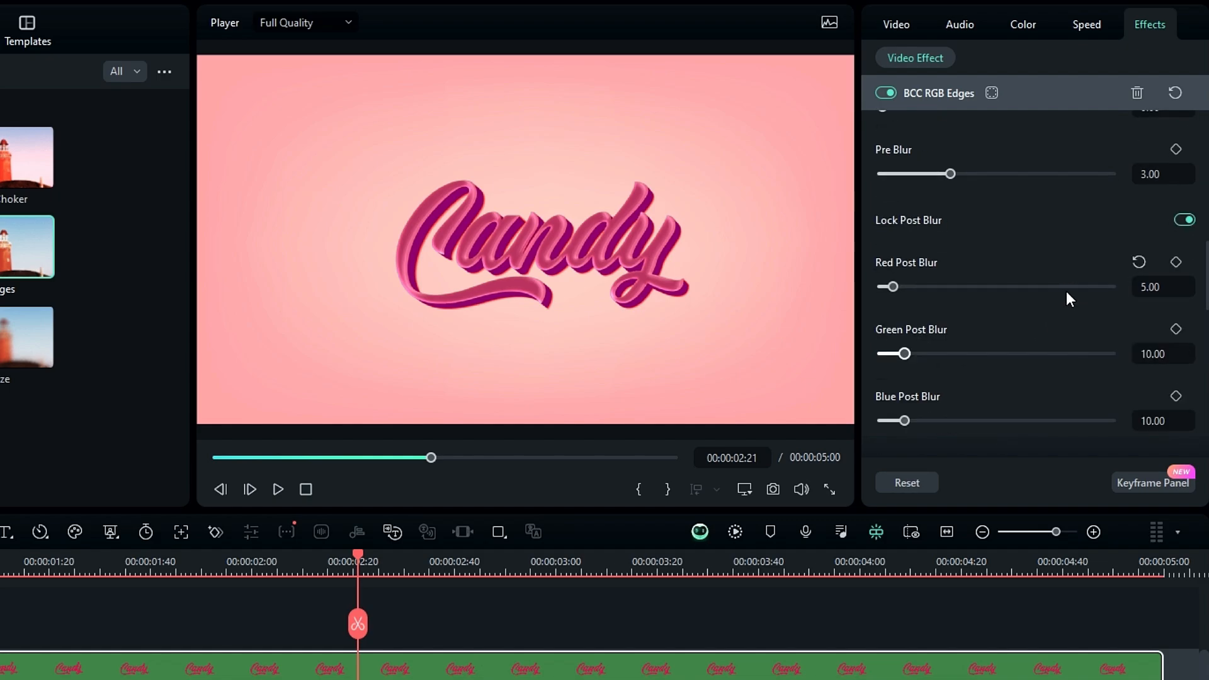
Keyframe the Light Direction of BCC RGB Edges at 00:00:00:40 with a value of -100.
scroll(1065, 291, up, 8)
mouse_move(1007, 280)
mouse_down()
mouse_move(964, 282)
mouse_move(1023, 282)
mouse_move(997, 284)
mouse_up()
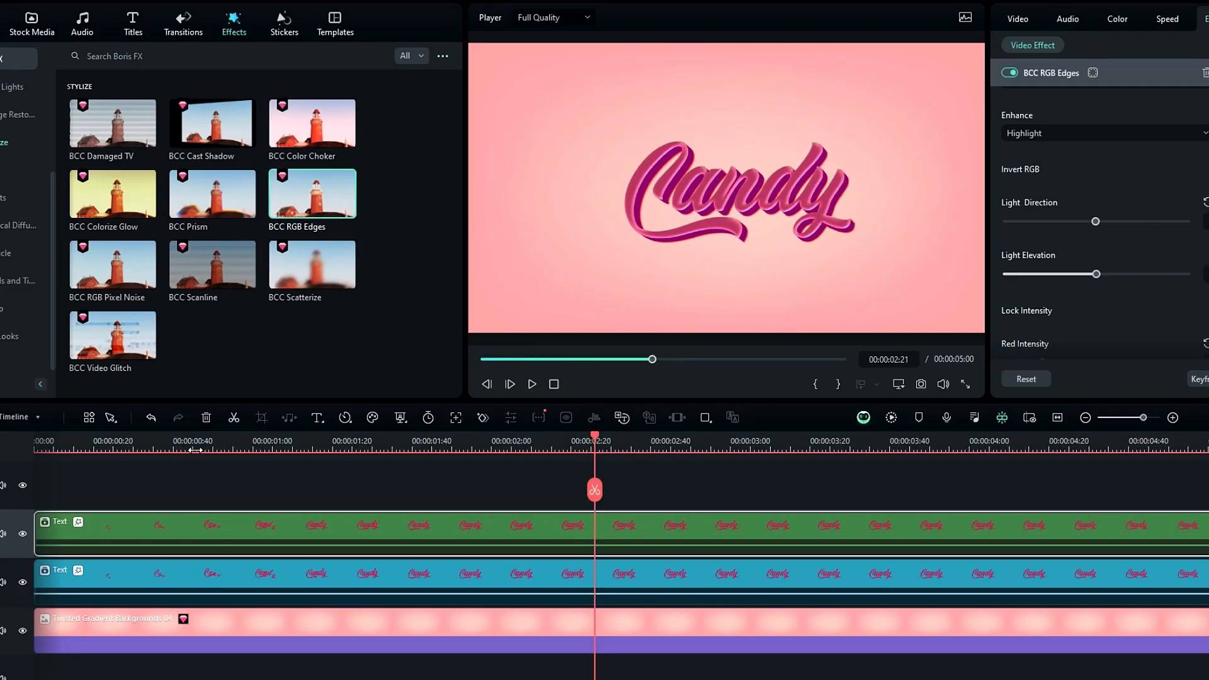
click(194, 449)
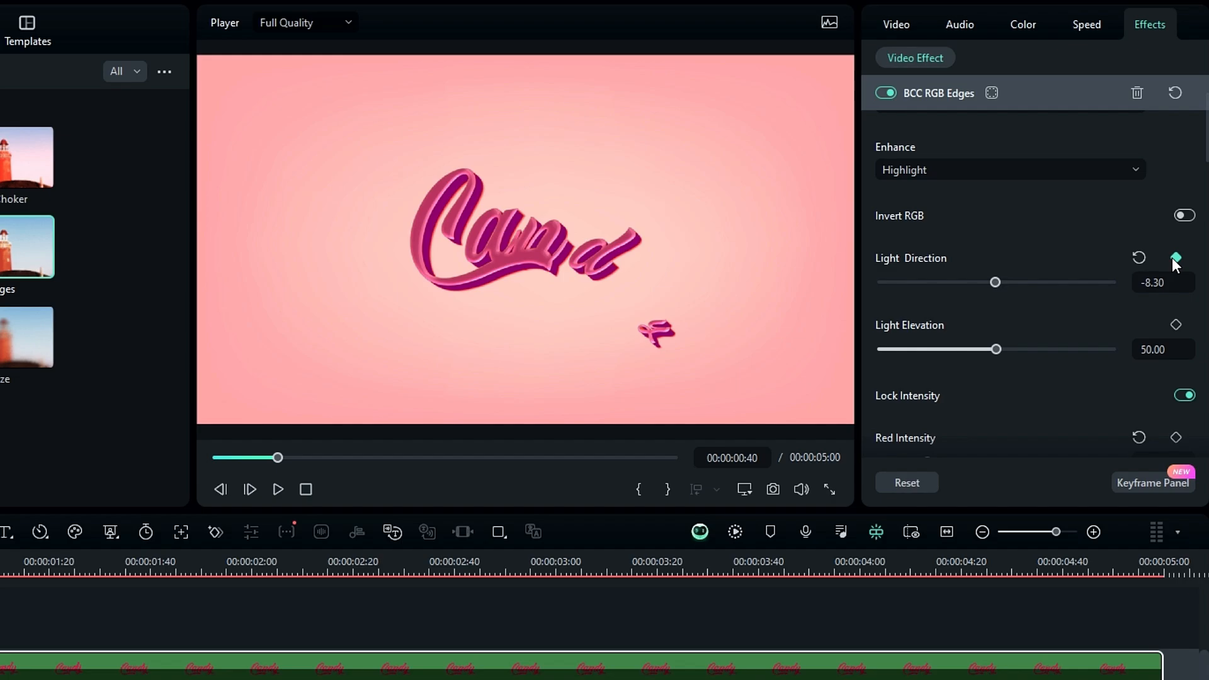
click(1155, 281)
key(Return)
Add a second Light Direction keyframe at 00:00:03:05 with a value of 440.
drag(626, 559, 587, 559)
drag(587, 320, 581, 320)
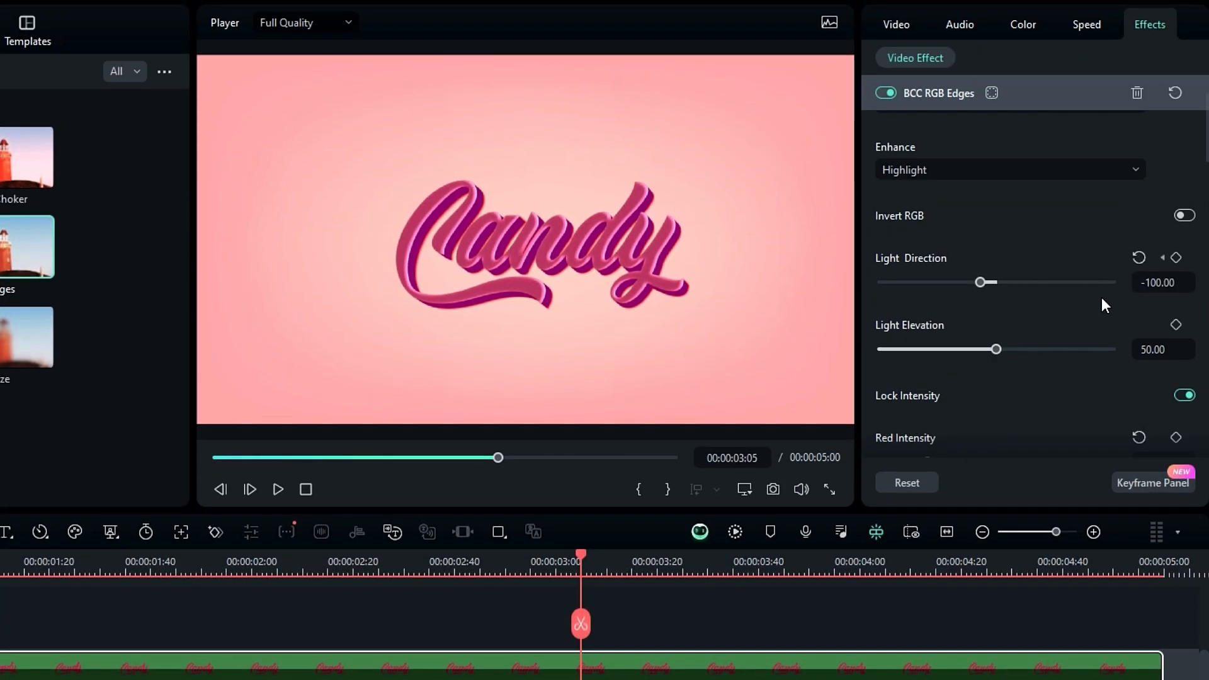
click(1151, 282)
text(440)
key(Return)
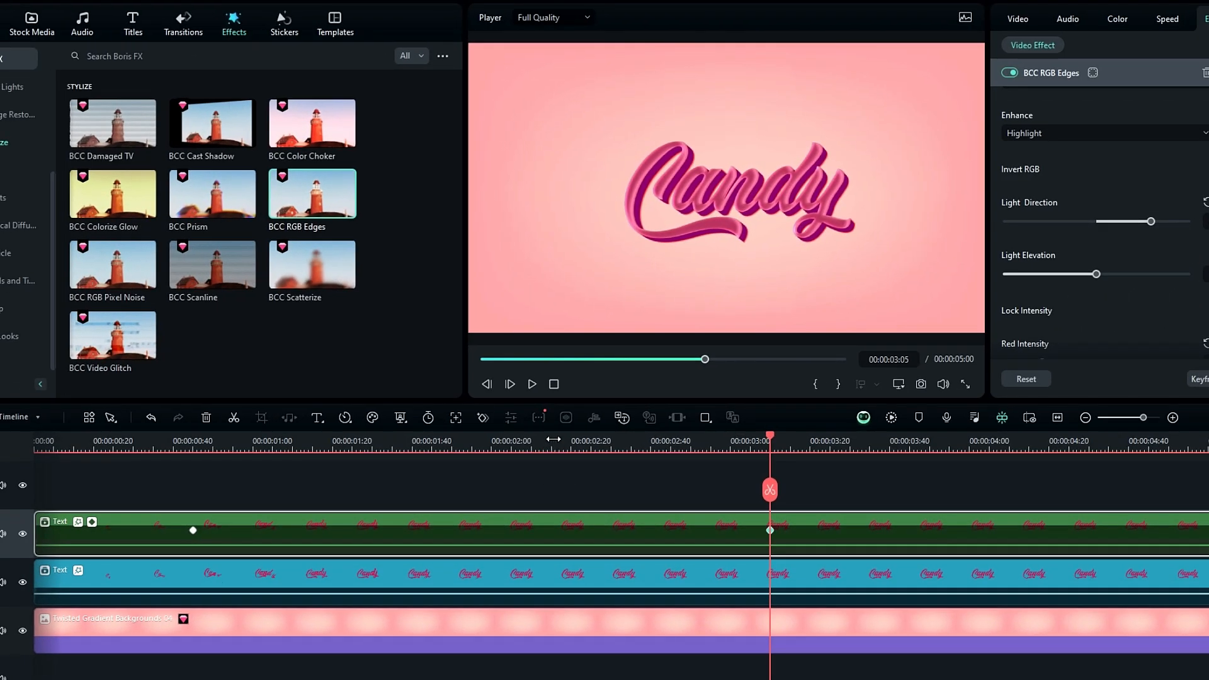
Apply the BCC Light Sweep effect to the upper Text clip, with the playhead at 00:00:01:58.
drag(554, 440, 502, 453)
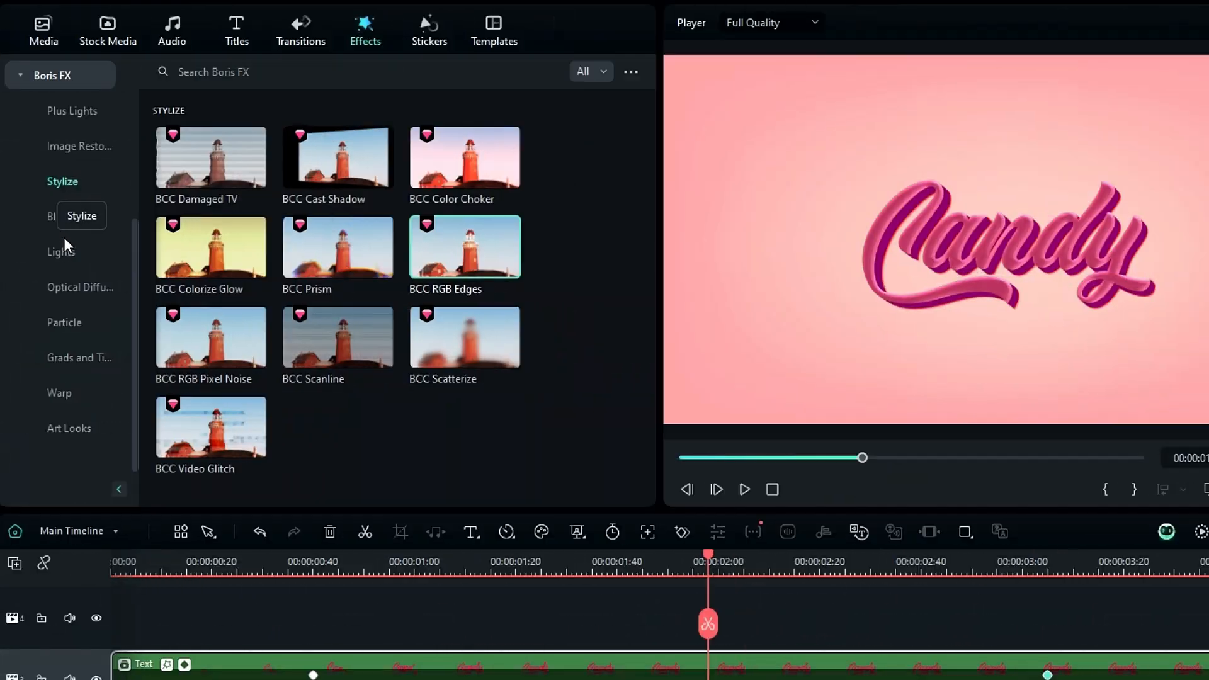
click(66, 254)
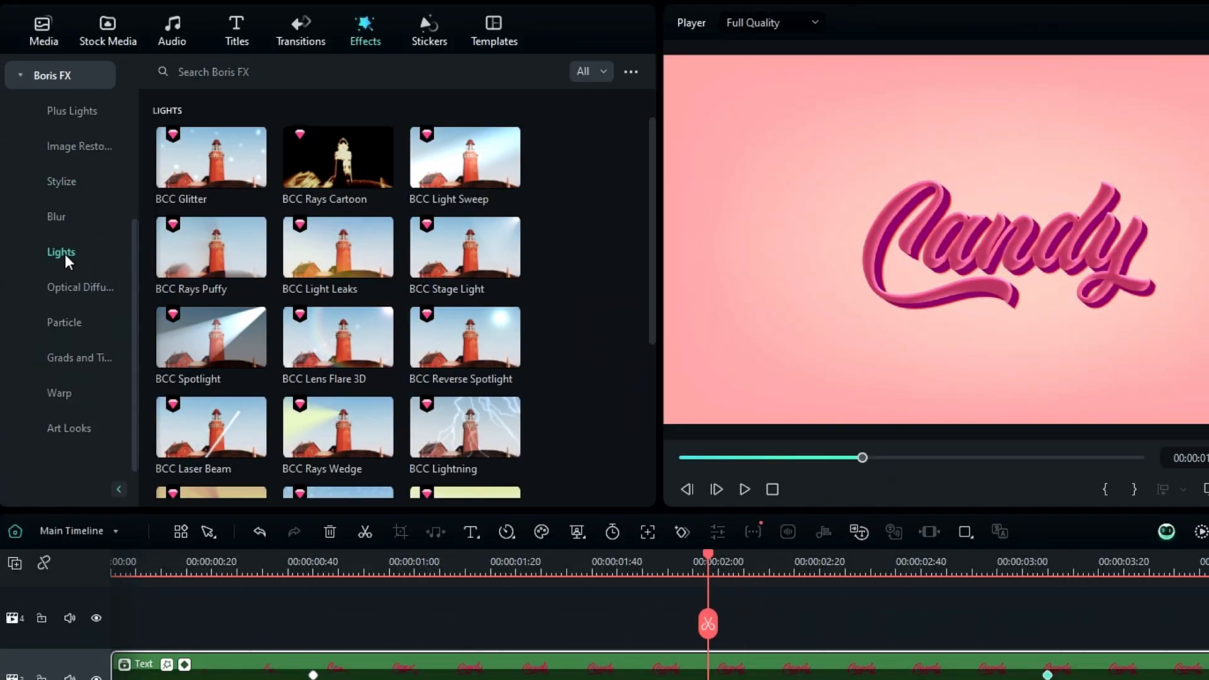
mouse_move(459, 152)
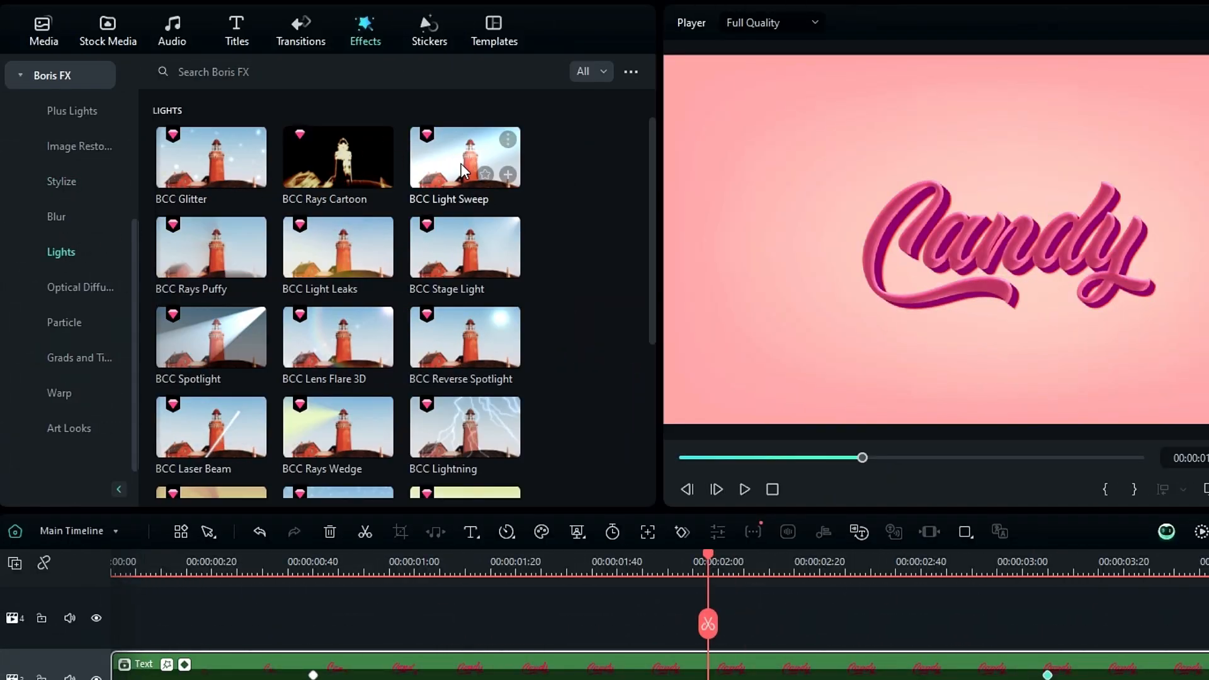
drag(459, 163, 407, 674)
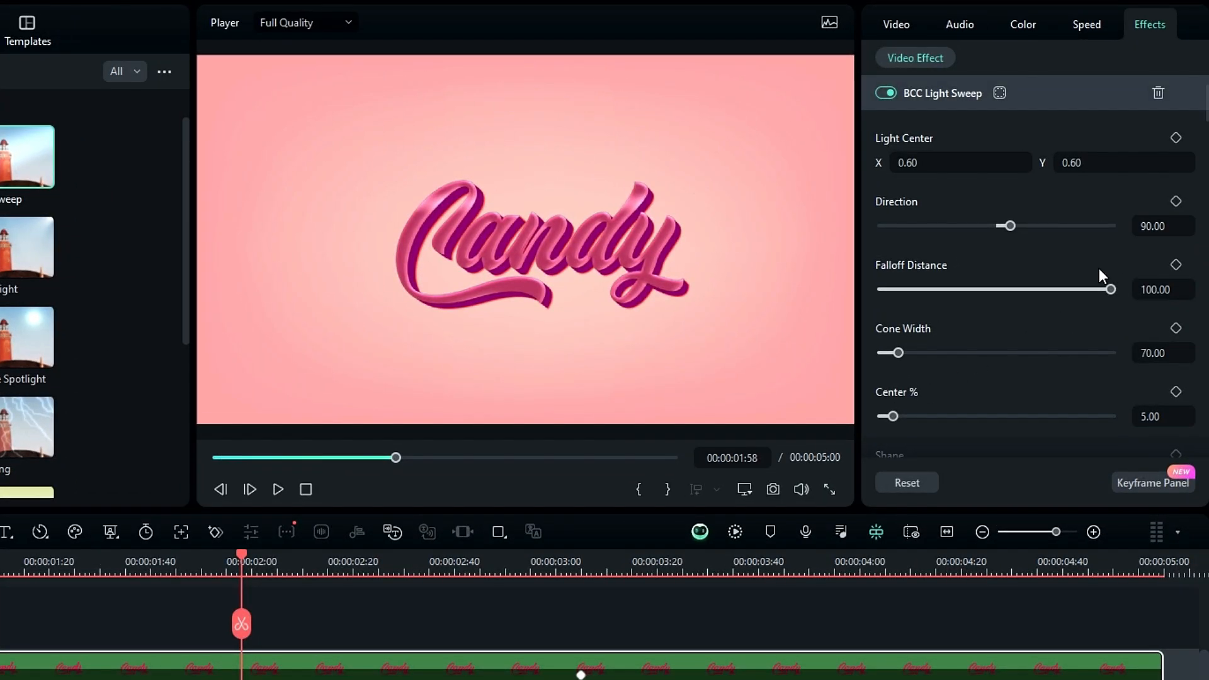
Set the light sweep's Direction to 205 and its Cone Width to 135.
drag(1034, 227, 1024, 226)
click(1150, 226)
text(205)
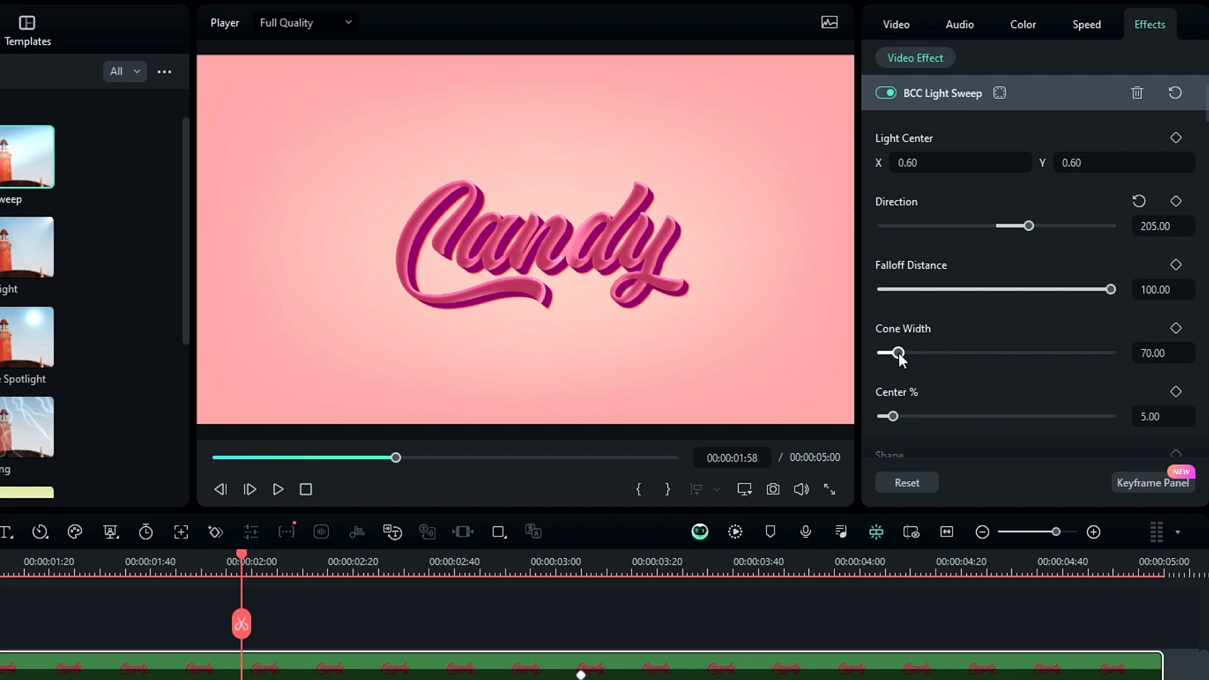
drag(912, 358, 916, 358)
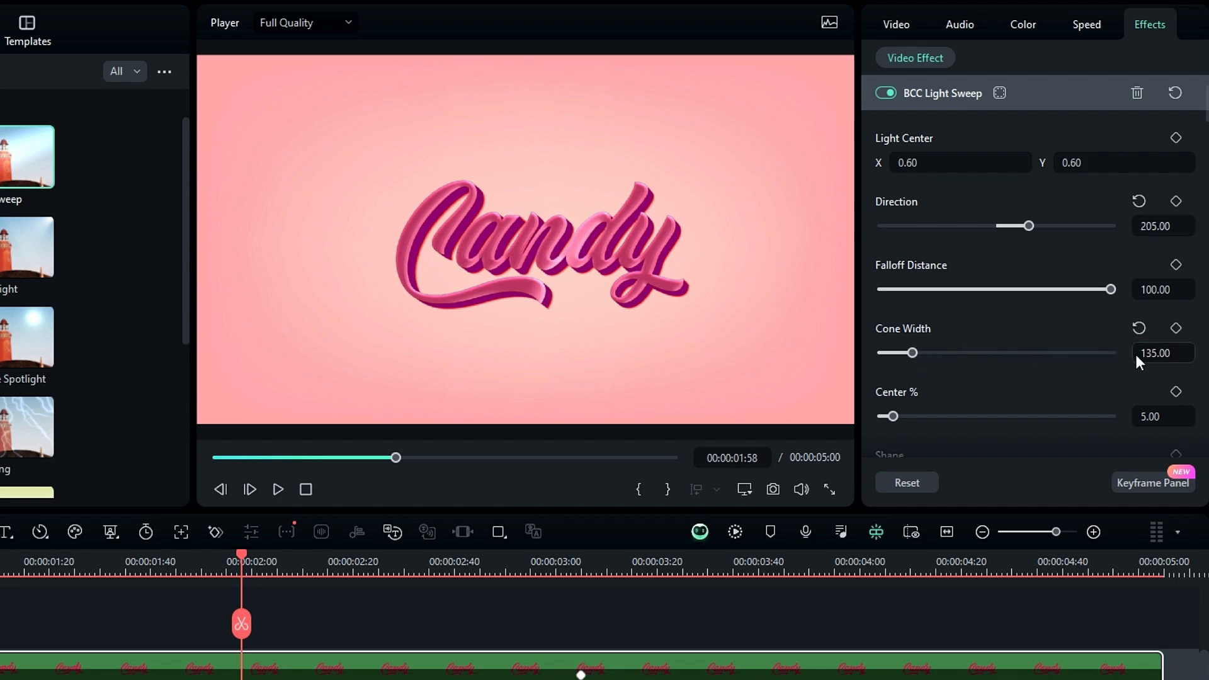
Set the light sweep's Edge Light Elevation to 100 and its Edge Intensity to 478.
scroll(982, 365, down, 9)
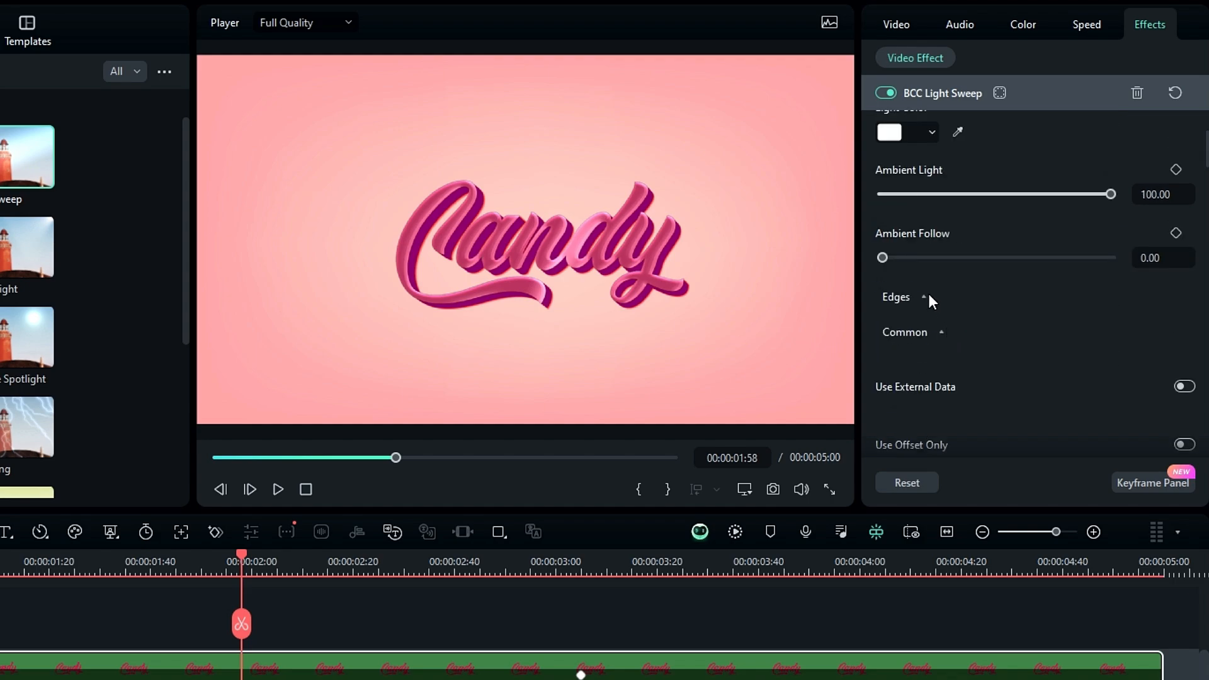
click(923, 296)
scroll(956, 397, down, 2)
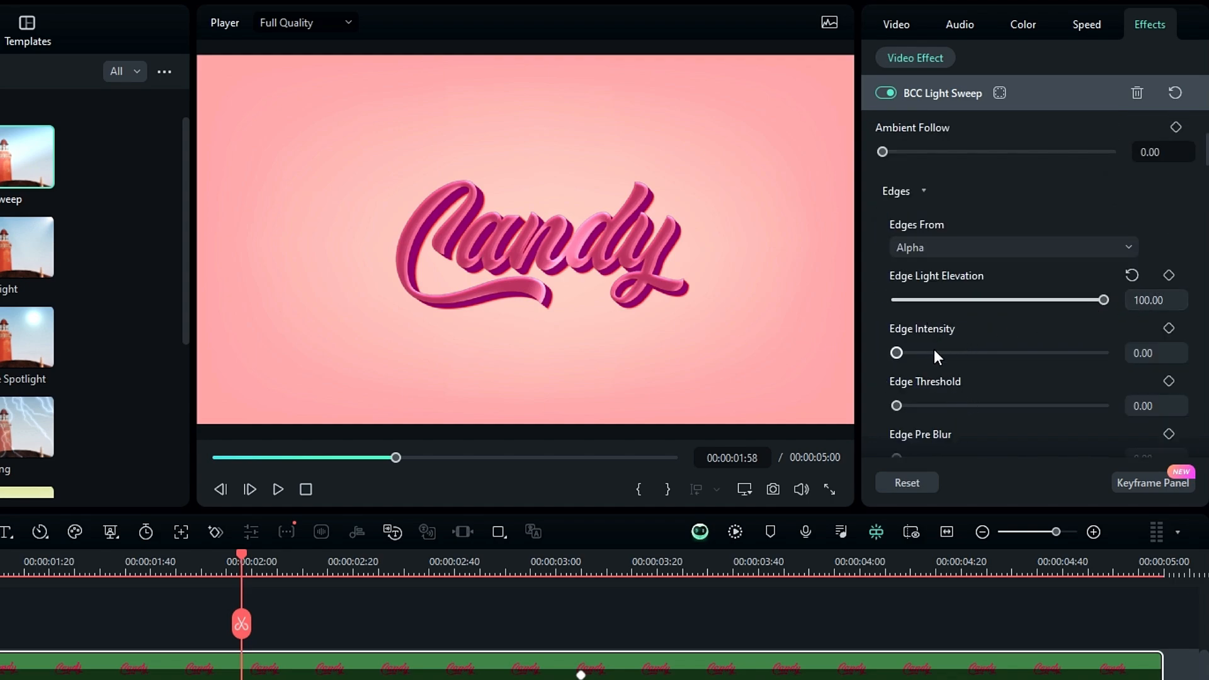
drag(937, 351, 1093, 354)
click(1147, 356)
text(475)
key(Return)
scroll(965, 379, down, 2)
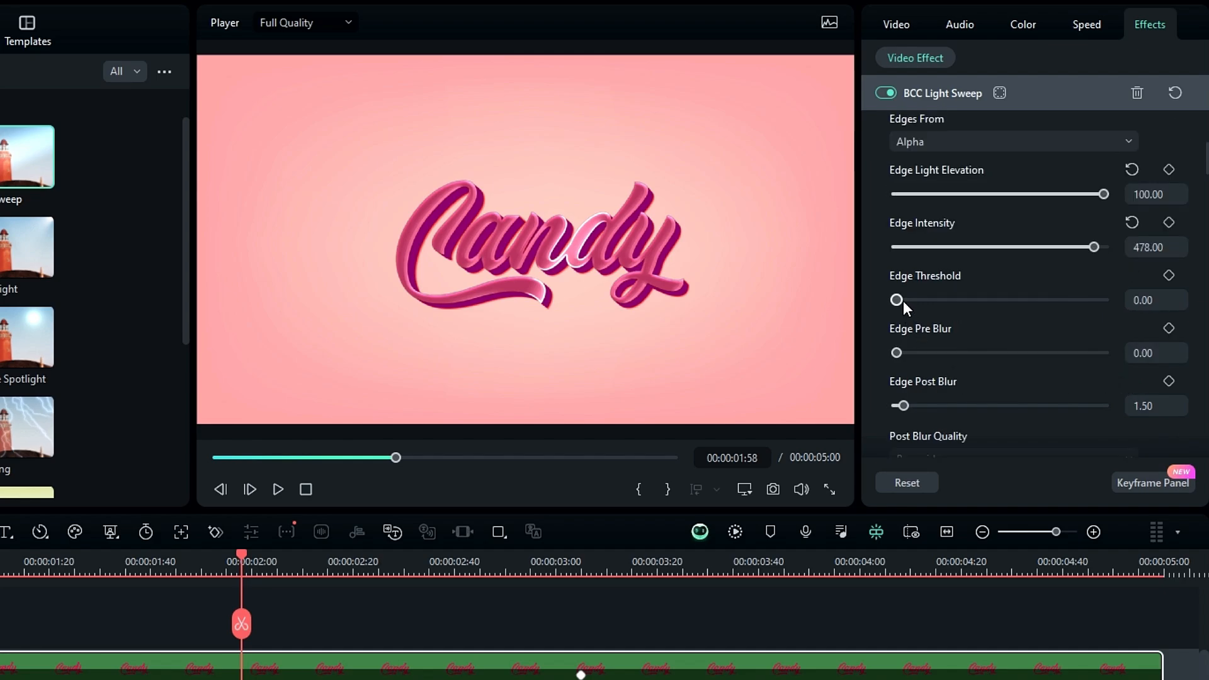
Set the light sweep's Edge Threshold to 2.40, Edge Pre Blur to 10 and Edge Post Blur to 0.
click(1143, 301)
text(2.40)
drag(1010, 353, 958, 353)
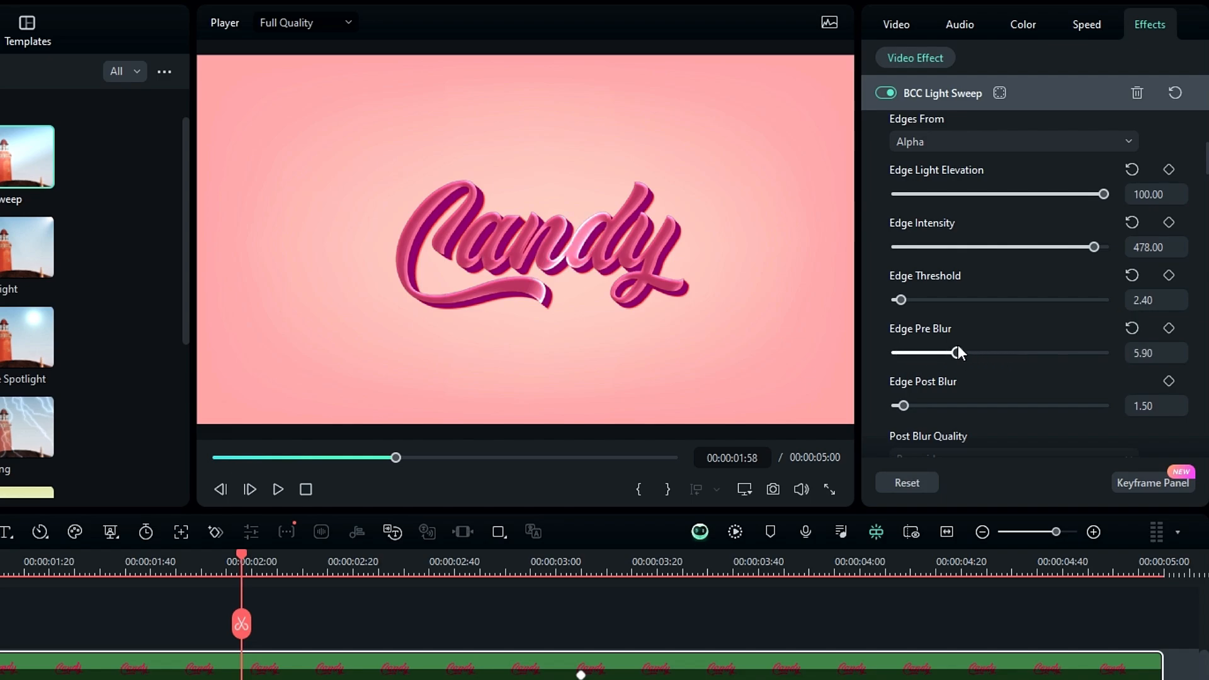
click(1143, 354)
drag(920, 403, 853, 407)
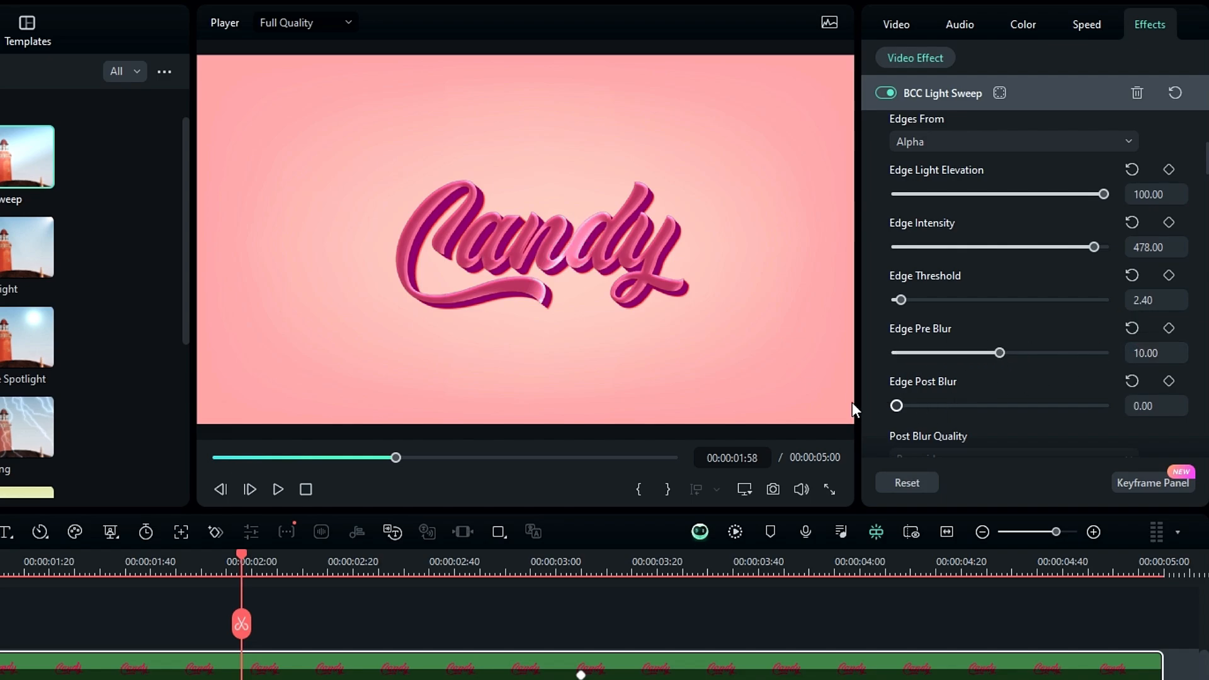
Keyframe the light sweep's Light Center so the highlight travels across the text, starting from X 0.30.
scroll(1090, 192, up, 6)
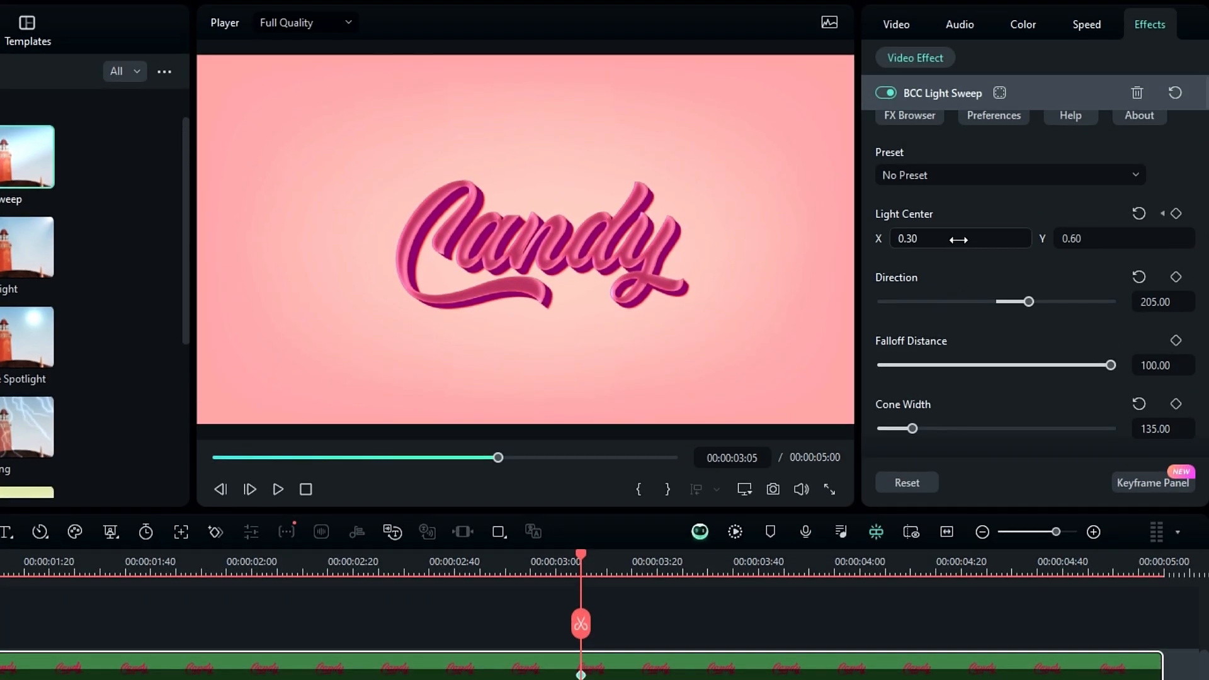
drag(581, 557, 365, 574)
drag(410, 519, 409, 522)
Set the X position of both Text clips to -25 px and their rotation to -10°.
click(1146, 107)
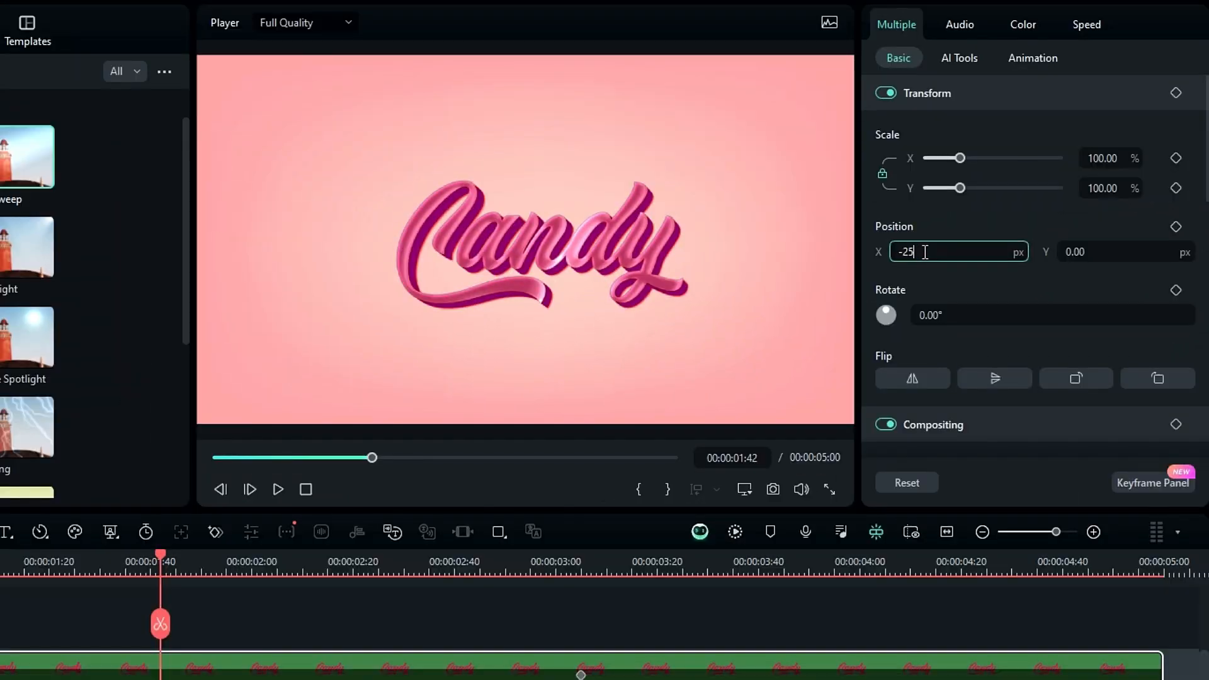
key(Return)
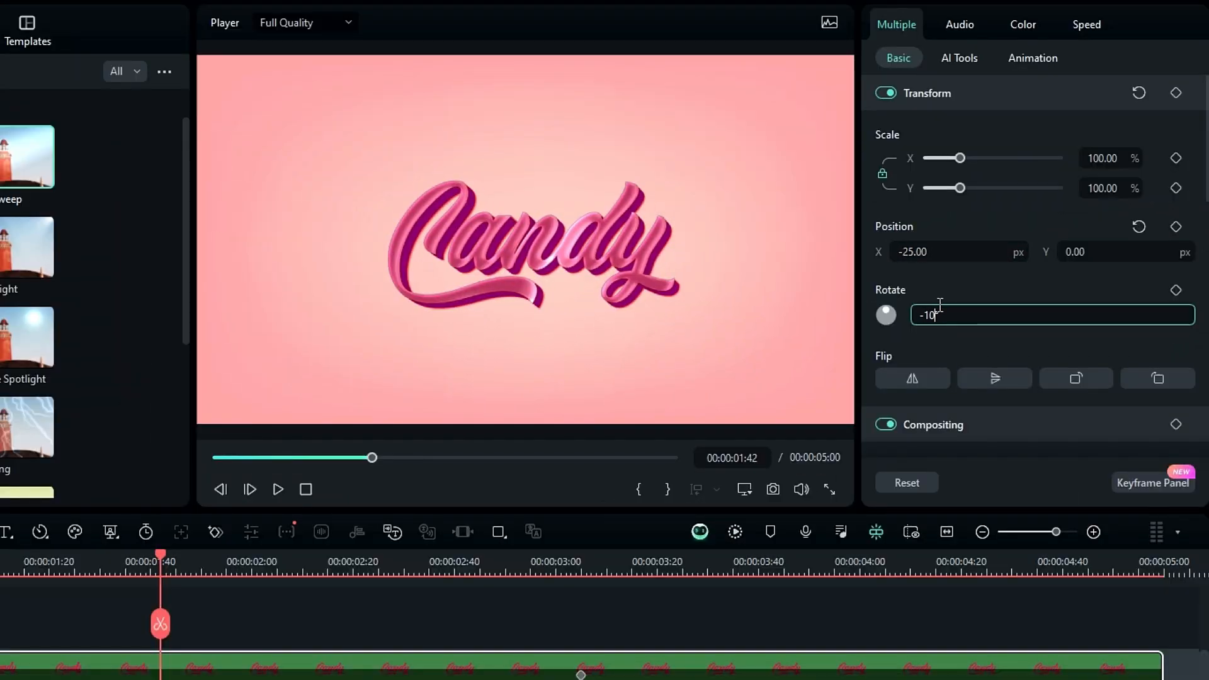
click(940, 308)
text(-10)
key(Return)
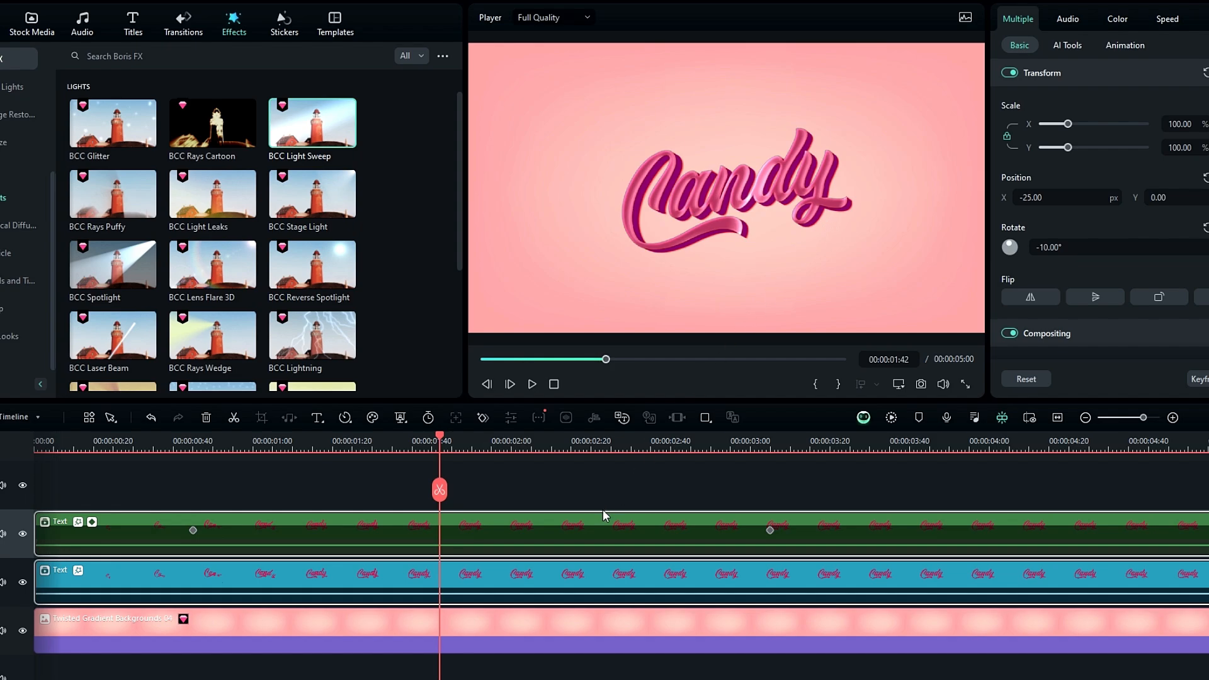
Move both Text clips up two tracks and place the Romantic Particle Element 06 sticker directly above the gradient background.
drag(491, 575, 495, 566)
mouse_move(537, 532)
mouse_down()
mouse_move(524, 549)
mouse_move(524, 514)
mouse_up()
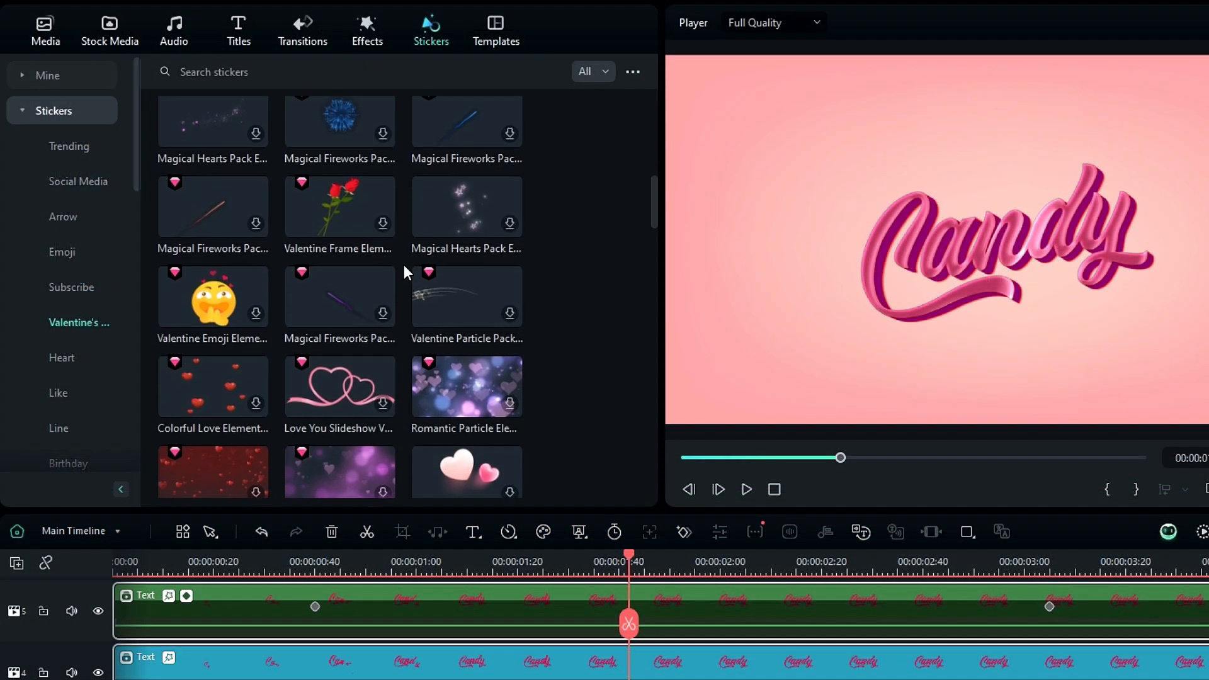
scroll(402, 265, up, 5)
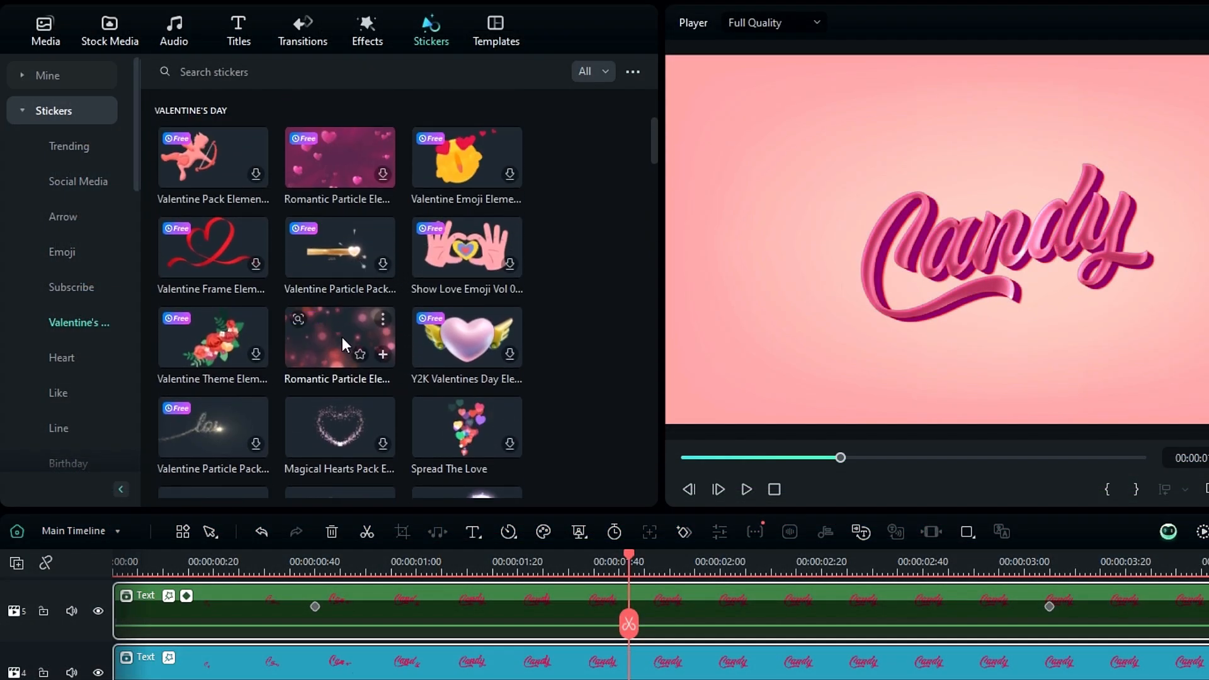
drag(315, 338, 106, 679)
scroll(299, 359, down, 3)
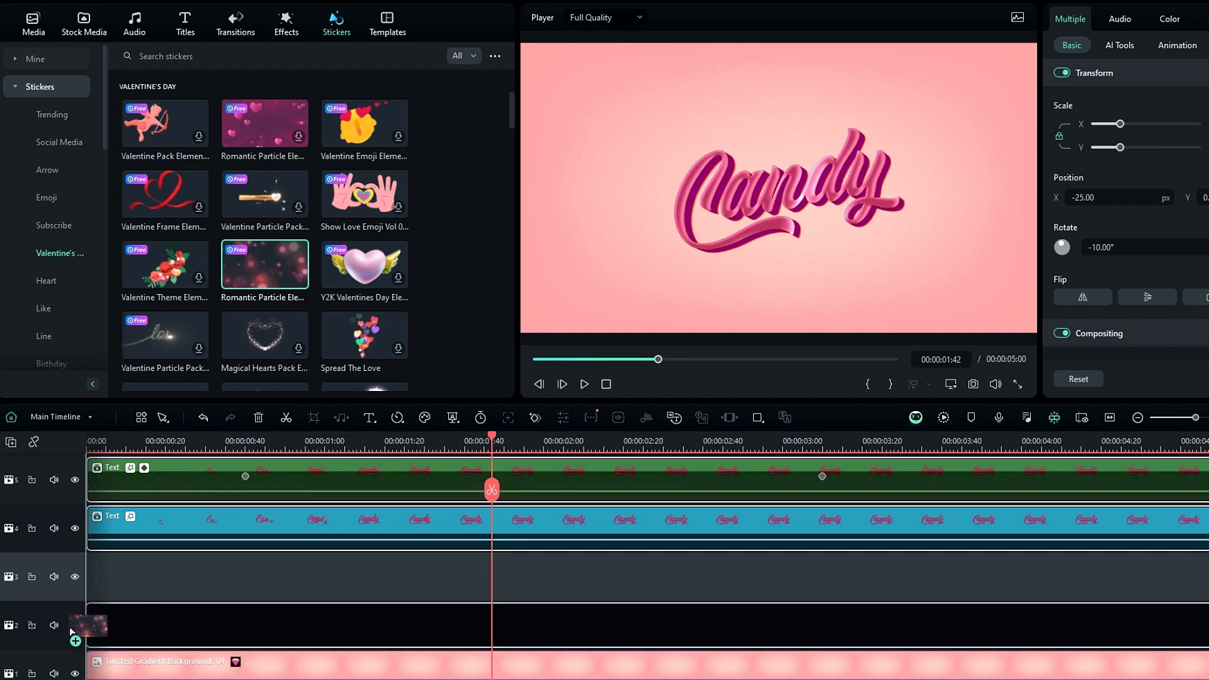
Place the Magical Hearts Pack Element 06 sticker on the track below the Text clips and play back the composition.
scroll(232, 282, down, 2)
drag(364, 193, 107, 573)
scroll(324, 562, down, 1)
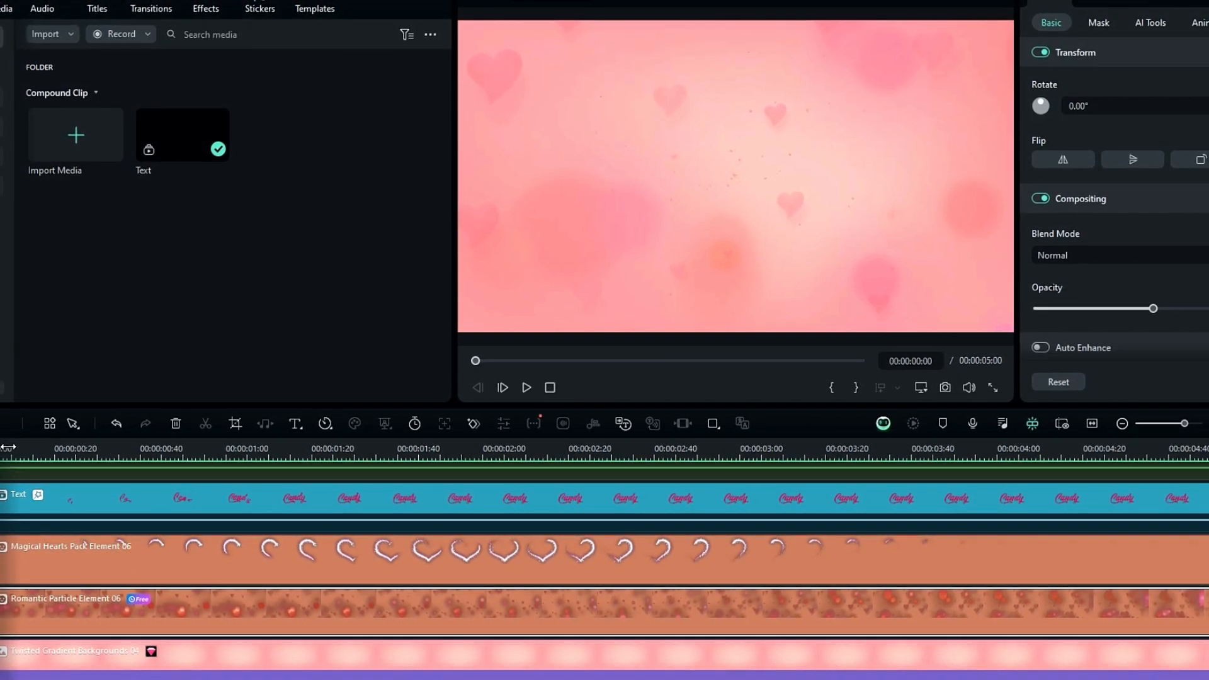
key(space)
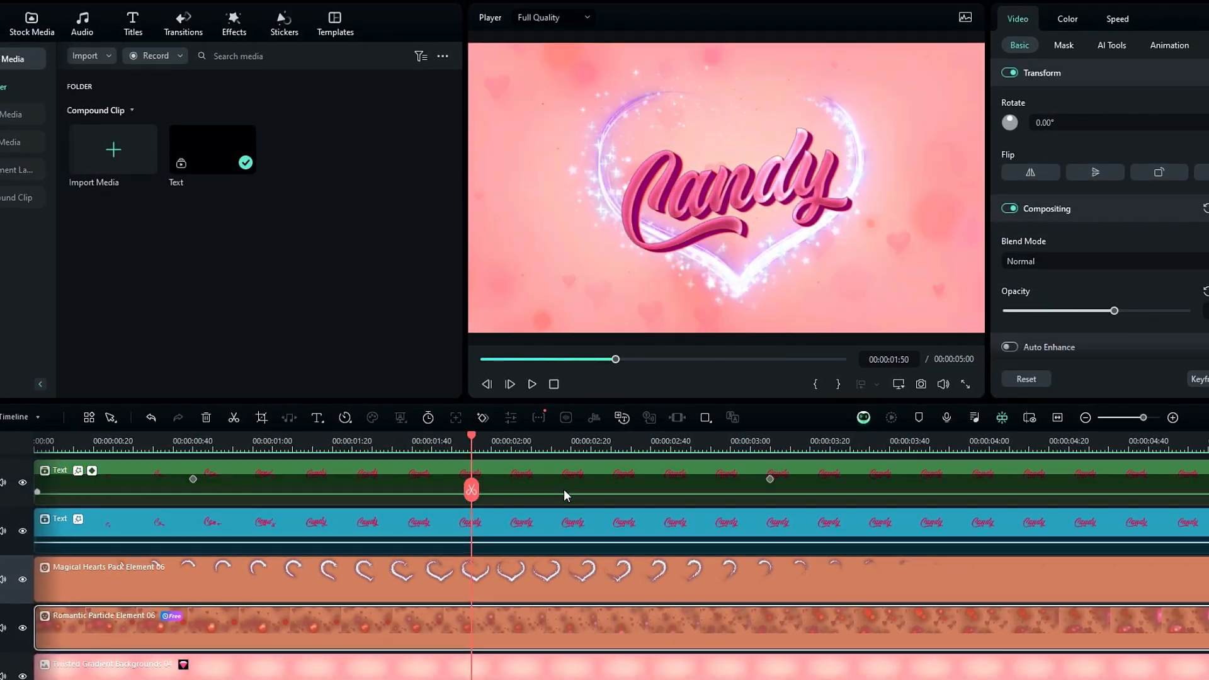
Replace the title text inside the Text compound clip with "Valentine".
scroll(564, 489, up, 1)
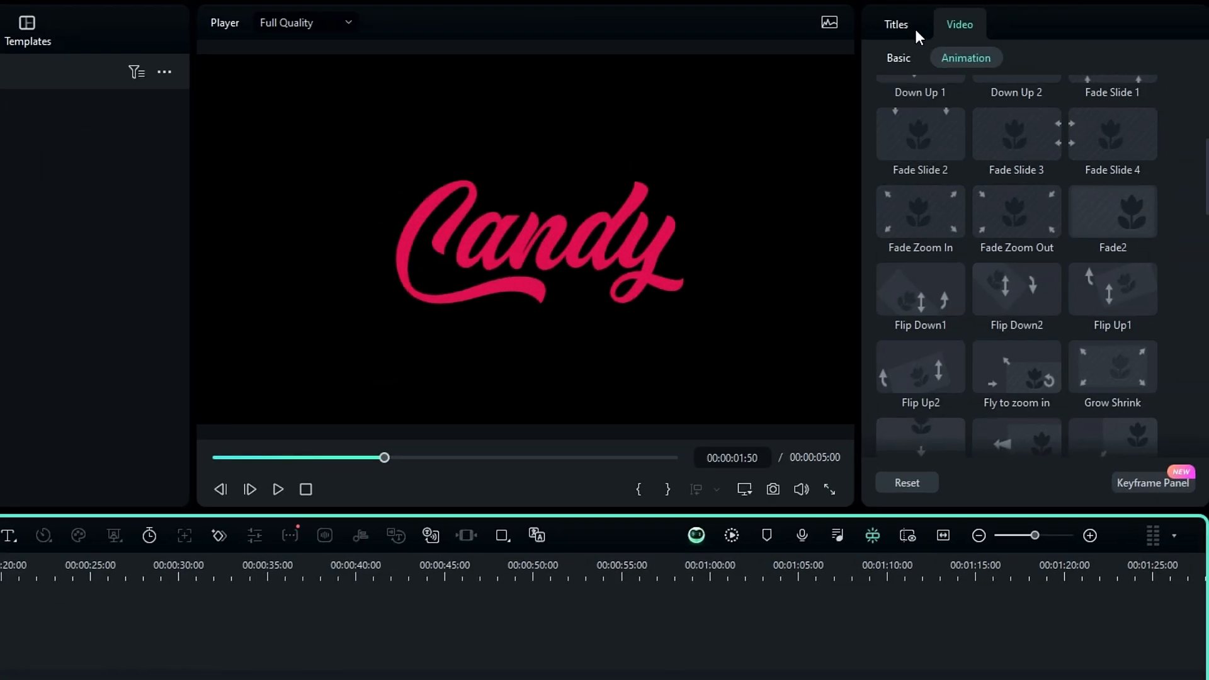
click(1086, 20)
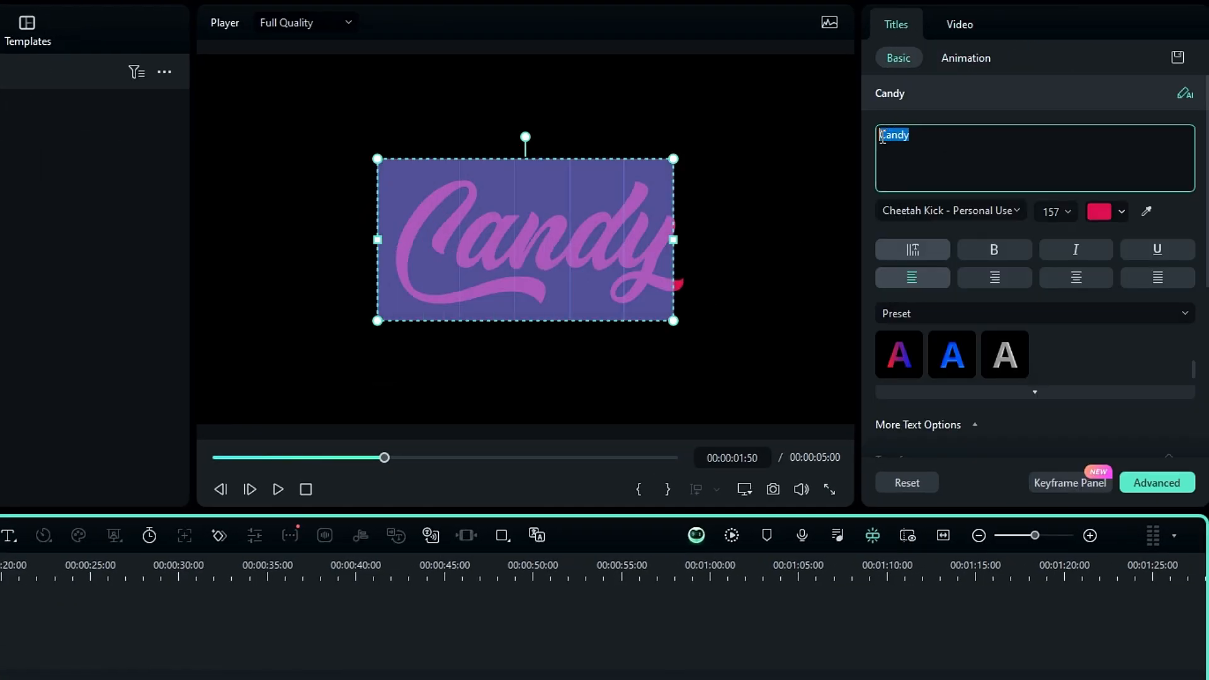
text(Valentine)
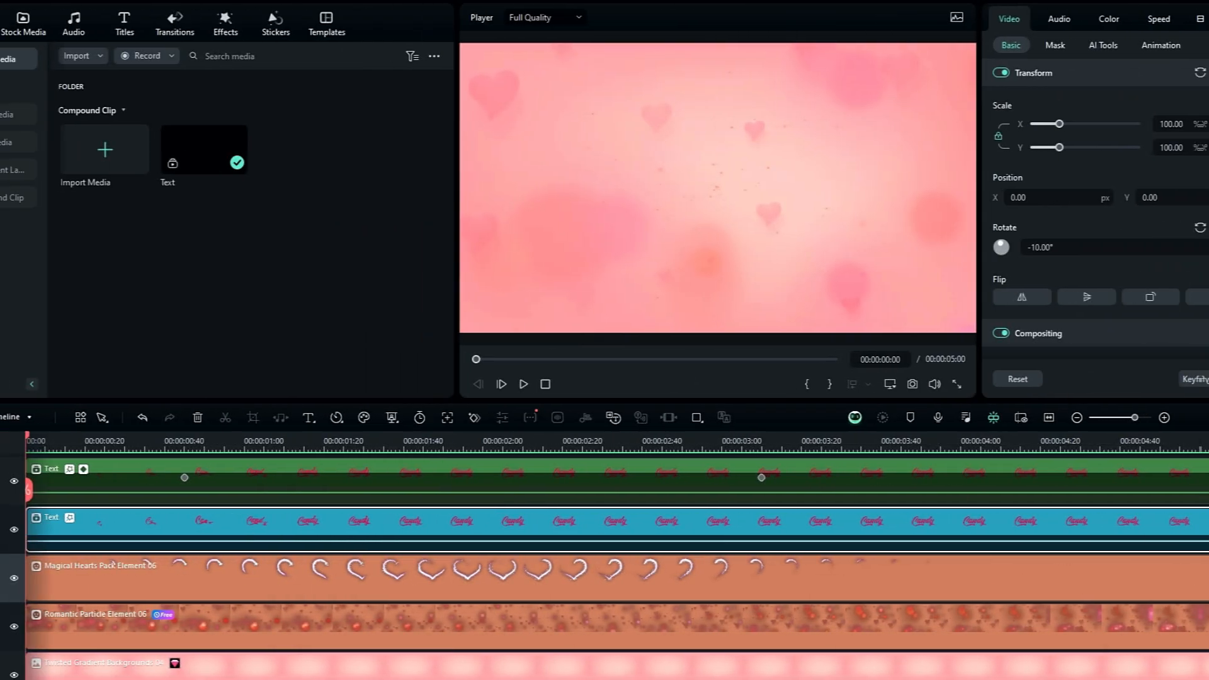